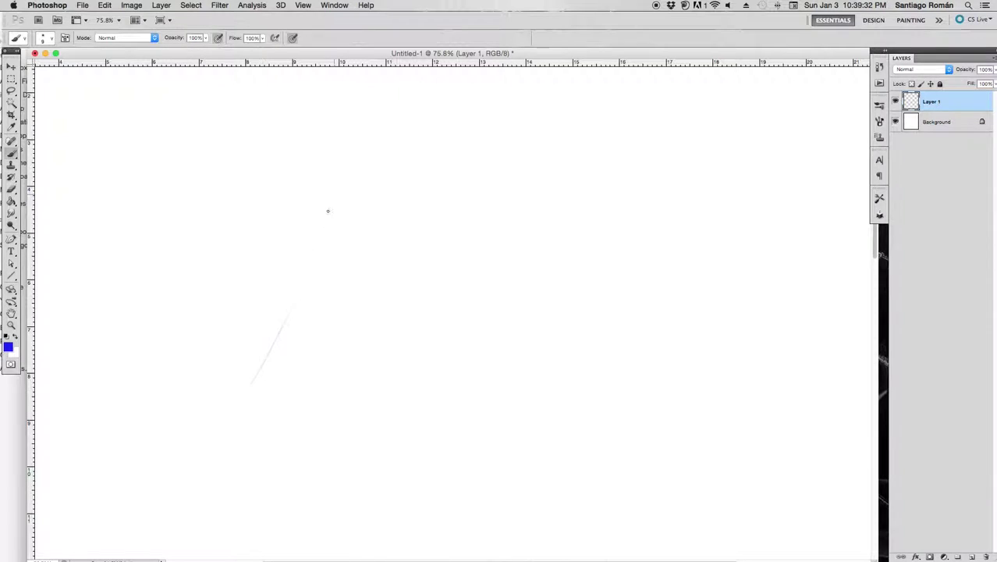
Sketch the first forearm line, the top of the hand and its diagonal front edge in blue
mouse_move(317, 237)
left_mouse_down()
mouse_move(258, 370)
mouse_move(325, 230)
mouse_move(282, 335)
mouse_move(305, 243)
mouse_move(291, 279)
mouse_move(313, 243)
mouse_move(292, 311)
mouse_move(309, 280)
left_mouse_up()
key("e")
key("b")
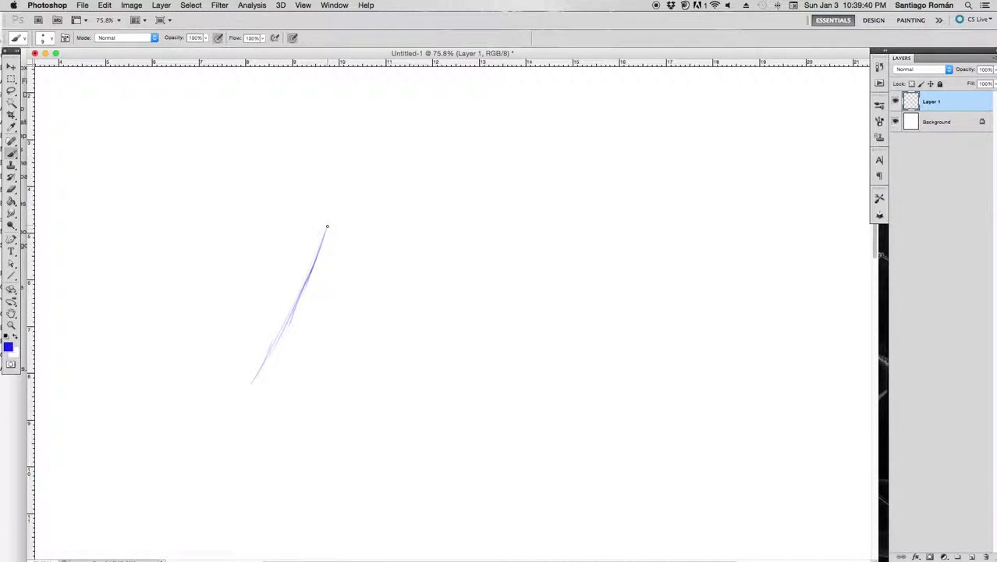
mouse_move(329, 225)
left_mouse_down()
mouse_move(394, 176)
mouse_move(494, 184)
left_mouse_up()
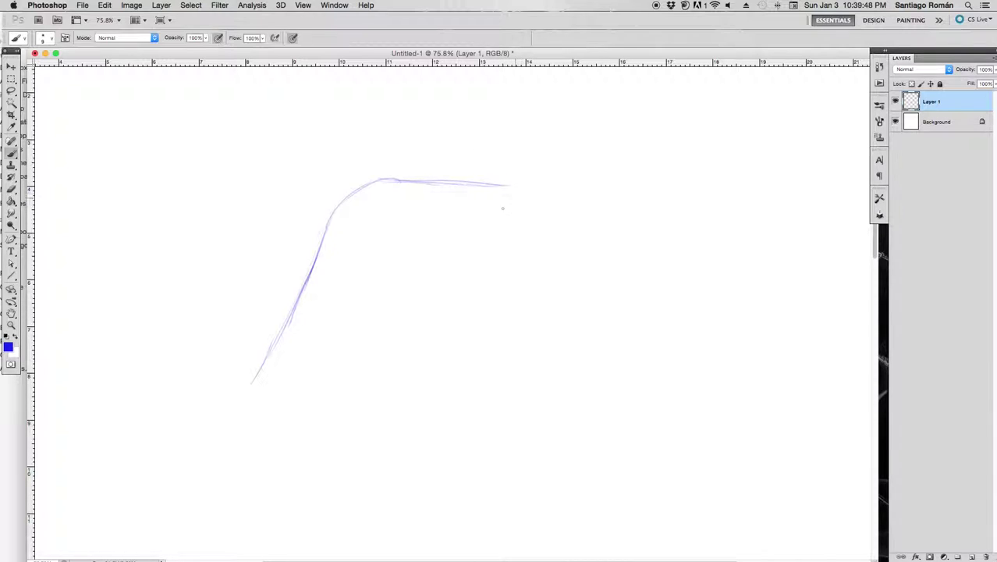
left_click_drag(427, 251, 505, 186)
left_click_drag(426, 266, 429, 278)
Settle the palm's underside curve after undoing failed tries, then add the wrist and forearm edge lines
left_click_drag(341, 234, 397, 272)
key("ctrl+z")
left_click_drag(345, 243, 425, 284)
key("ctrl+z")
left_click_drag(351, 205, 355, 187)
key("ctrl+z")
left_click_drag(344, 243, 427, 279)
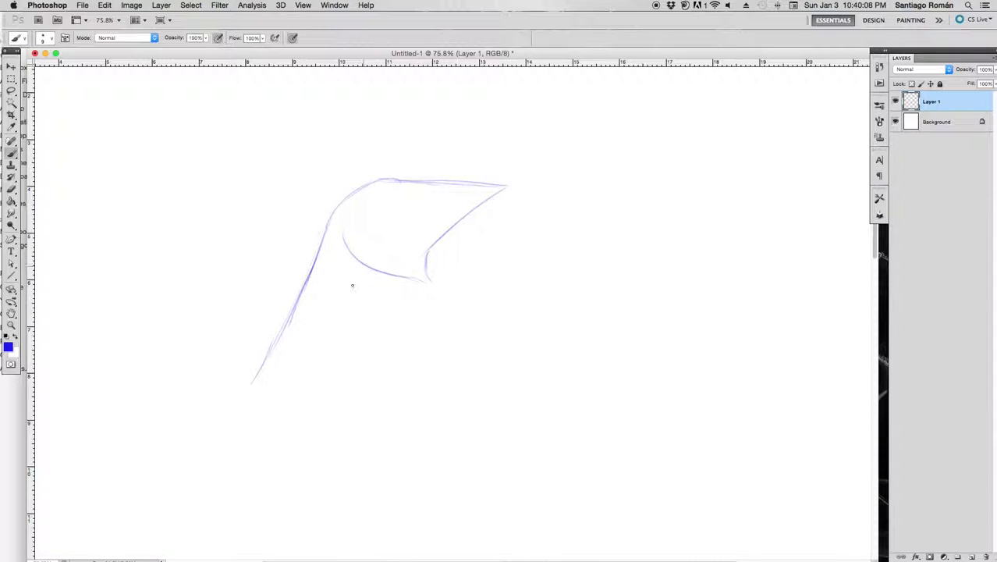
mouse_move(352, 286)
left_mouse_down()
mouse_move(358, 263)
mouse_move(375, 341)
left_mouse_up()
left_click_drag(387, 287, 374, 364)
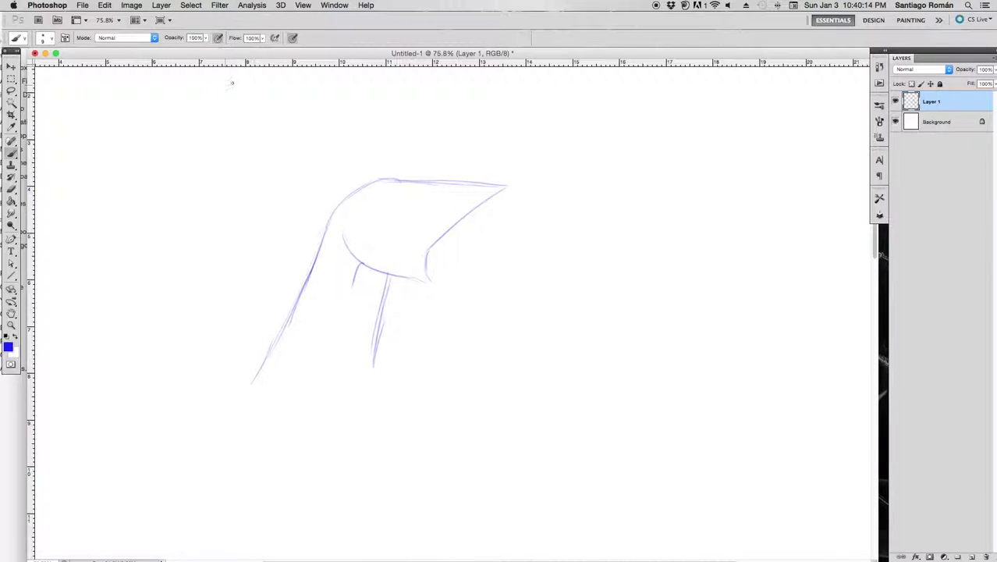
Lower brush opacity to 54% and redraw the forearm's right edge with faint knuckle marks
left_click(206, 37)
left_click_drag(209, 49, 185, 48)
left_click_drag(387, 275, 373, 379)
left_click_drag(435, 249, 446, 244)
At 38% opacity, add knuckle strokes and the inner and outer fingertip guide arcs
left_click(205, 38)
left_click_drag(207, 50, 199, 52)
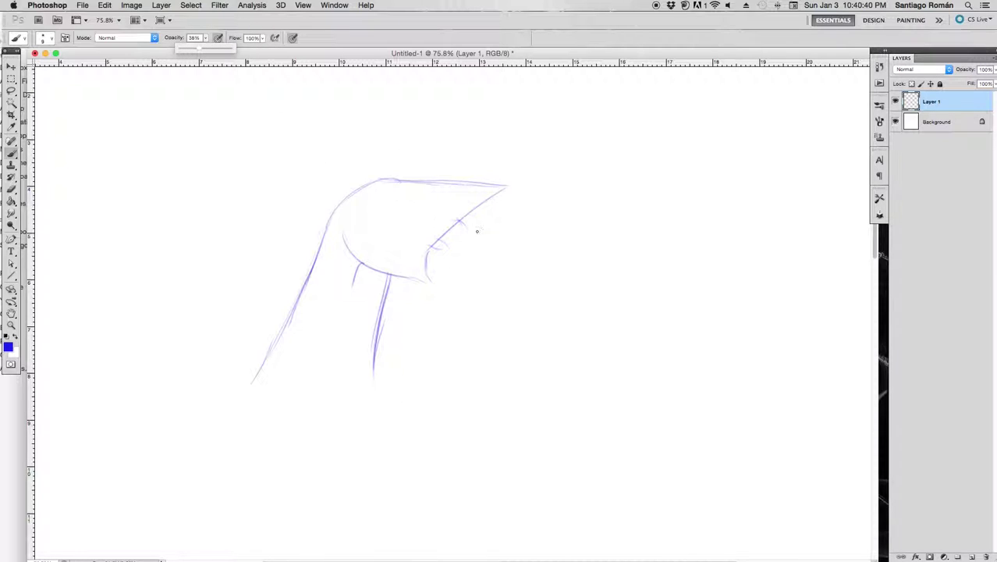
left_click(485, 204)
mouse_move(489, 204)
left_mouse_down()
mouse_move(476, 200)
mouse_move(517, 197)
left_mouse_up()
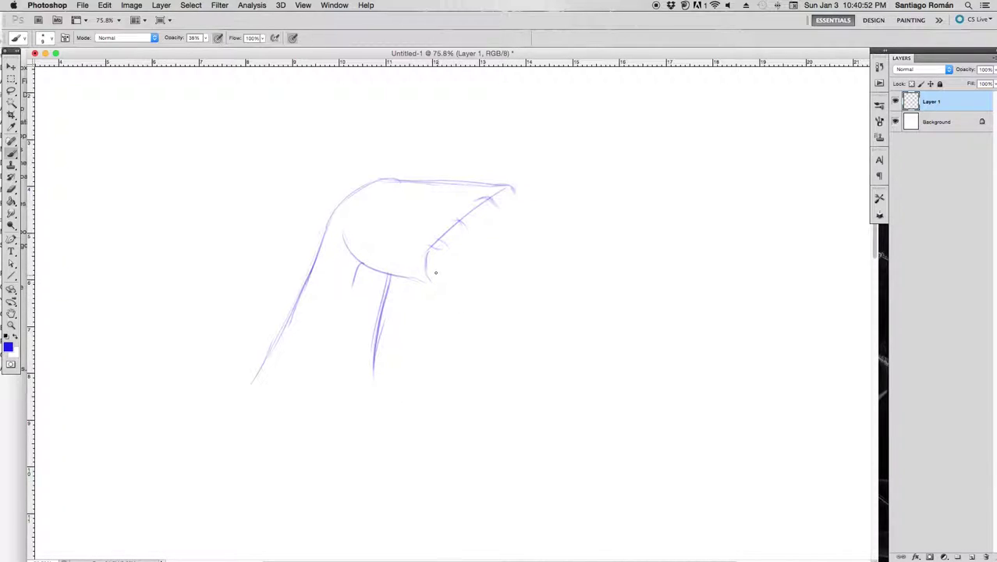
mouse_move(472, 314)
left_mouse_down()
mouse_move(432, 272)
mouse_move(465, 304)
left_mouse_up()
left_click_drag(563, 195, 461, 327)
left_click_drag(483, 362, 612, 234)
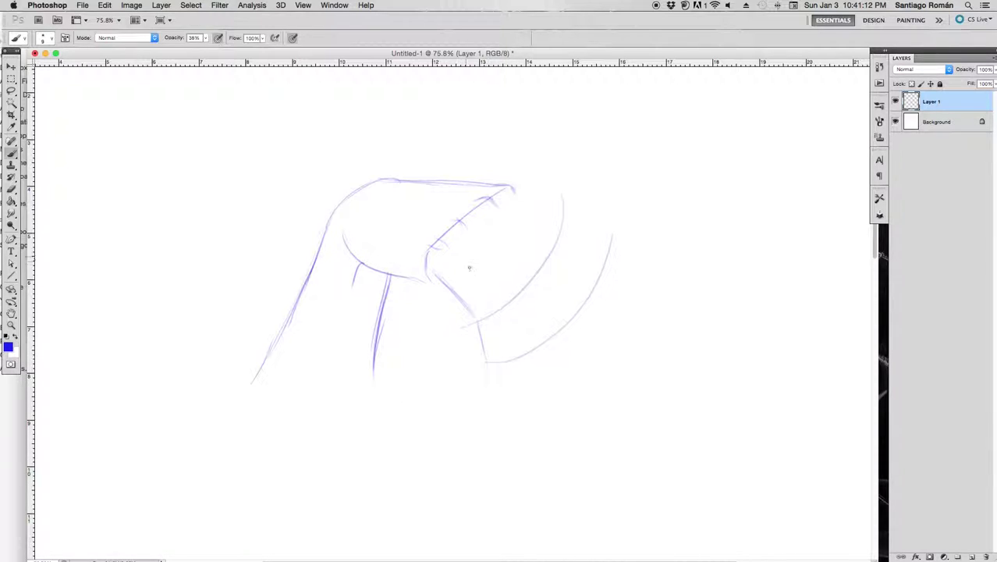
Sketch the first finger hanging below the knuckles, with light hatching across them
left_click_drag(465, 261, 493, 305)
left_click_drag(498, 312, 506, 359)
left_click_drag(497, 315, 505, 361)
mouse_move(486, 364)
left_mouse_down()
mouse_move(487, 382)
mouse_move(505, 364)
left_mouse_up()
left_click_drag(425, 273, 475, 320)
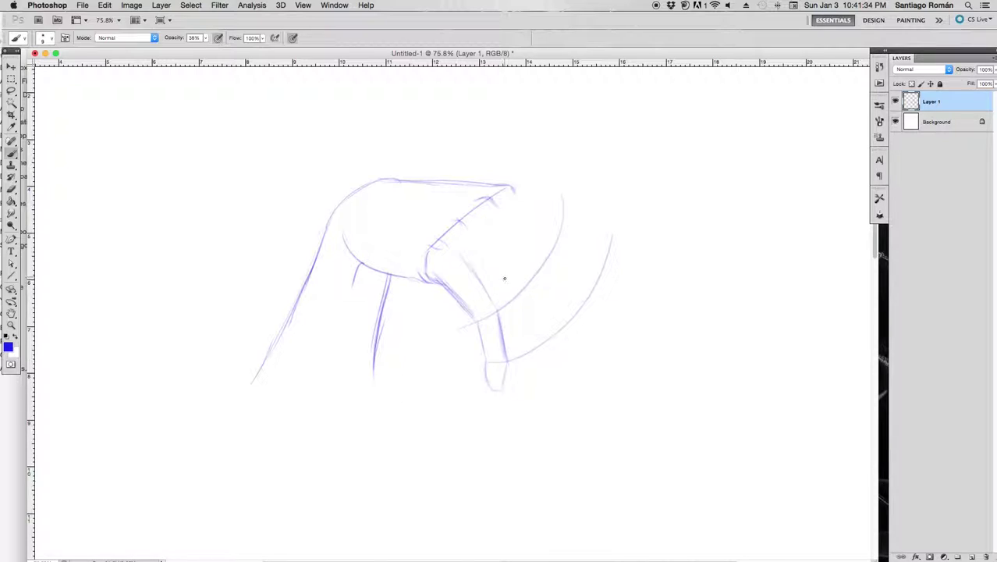
left_click_drag(467, 258, 492, 299)
Draw and lightly hatch a second drooping finger to the right
mouse_move(492, 236)
left_mouse_down()
mouse_move(514, 277)
mouse_move(503, 299)
left_mouse_up()
left_click_drag(511, 312, 538, 349)
left_click_drag(508, 312, 530, 340)
left_click_drag(528, 296, 548, 340)
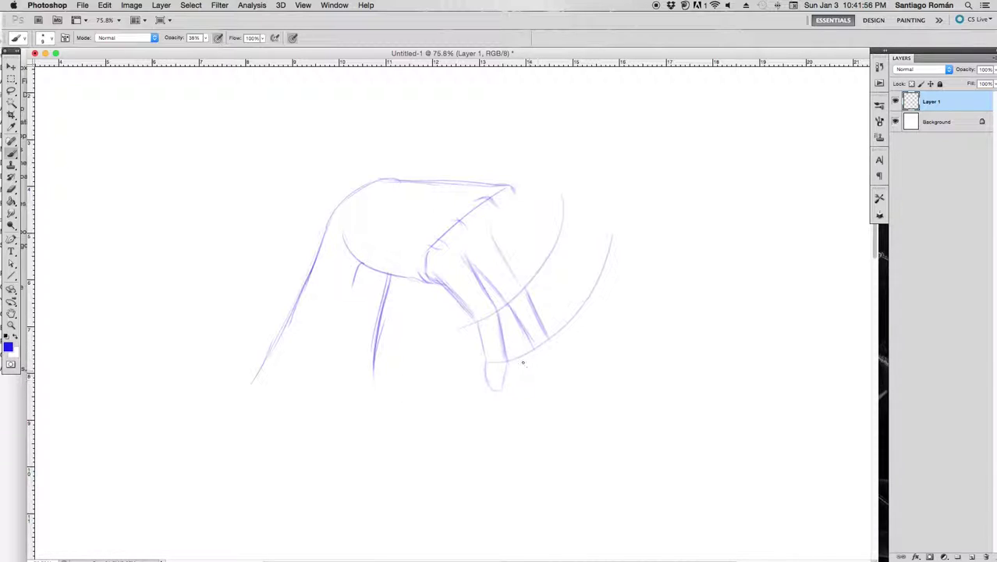
left_click_drag(531, 350, 551, 383)
mouse_move(536, 358)
left_mouse_down()
mouse_move(559, 384)
mouse_move(565, 377)
mouse_move(548, 360)
left_mouse_up()
mouse_move(536, 311)
left_mouse_down()
mouse_move(546, 331)
mouse_move(539, 368)
left_mouse_up()
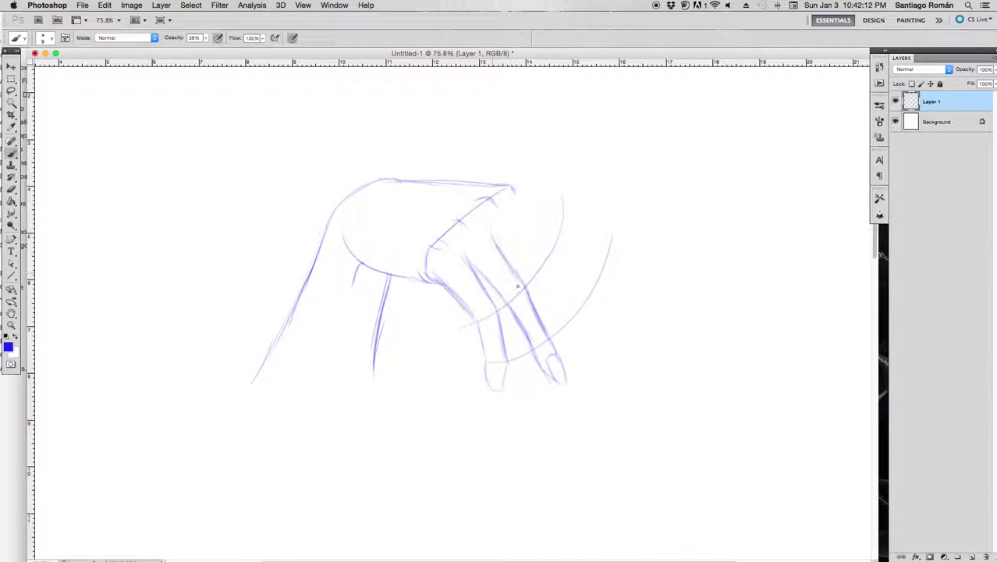
Darken the finger outlines and shape the fingernail at the fingertip
left_click_drag(504, 256, 493, 237)
mouse_move(495, 372)
left_mouse_down()
mouse_move(493, 392)
mouse_move(485, 364)
left_mouse_up()
left_click_drag(475, 323, 493, 372)
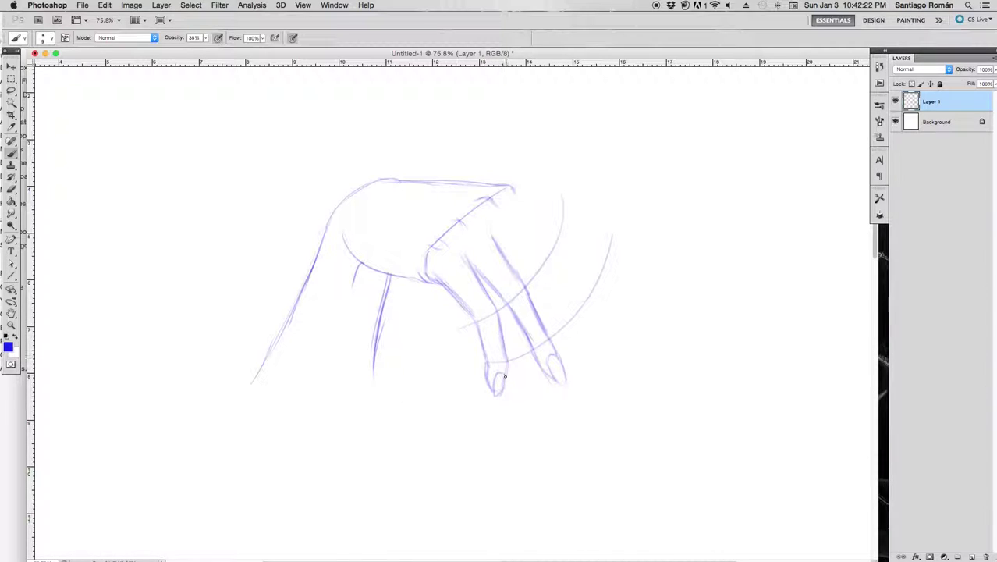
left_click_drag(499, 332, 507, 358)
mouse_move(509, 310)
left_mouse_down()
mouse_move(540, 363)
mouse_move(566, 384)
left_mouse_up()
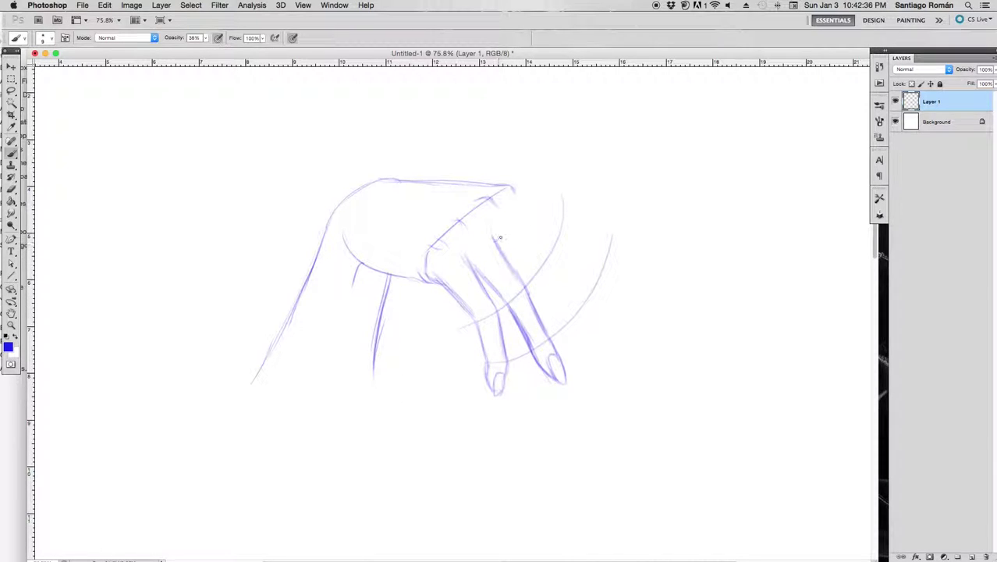
Brush a third drooping finger running diagonally down to a shaped fingertip
mouse_move(500, 246)
left_mouse_down()
mouse_move(493, 234)
mouse_move(540, 270)
left_mouse_up()
left_click_drag(511, 206, 556, 250)
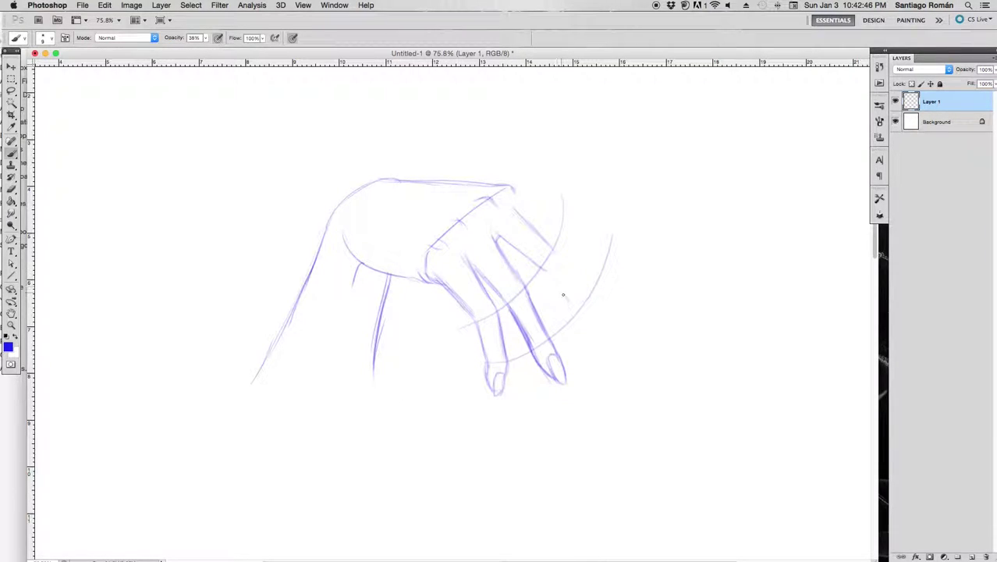
left_click_drag(545, 270, 576, 309)
left_click_drag(549, 245, 585, 293)
left_click_drag(590, 327, 608, 327)
mouse_move(588, 295)
left_mouse_down()
mouse_move(613, 327)
mouse_move(598, 322)
mouse_move(605, 332)
mouse_move(614, 331)
mouse_move(602, 332)
left_mouse_up()
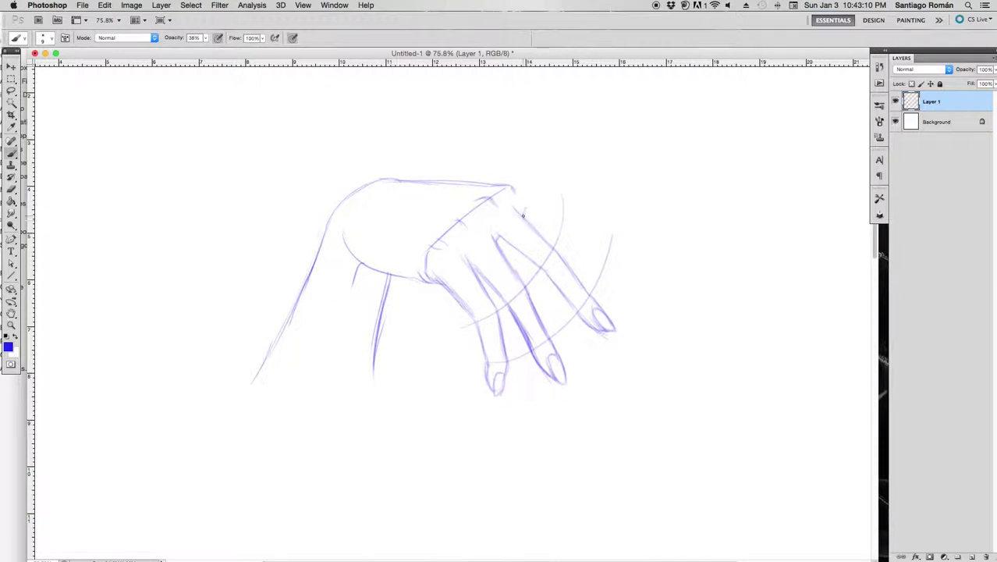
Extend the hand's top contour into an index finger reaching out to the right
mouse_move(524, 215)
left_mouse_down()
mouse_move(561, 211)
mouse_move(546, 208)
left_mouse_up()
left_click_drag(552, 212, 574, 210)
mouse_move(493, 312)
left_mouse_down()
mouse_move(558, 226)
mouse_move(539, 275)
left_mouse_up()
left_click_drag(505, 185, 564, 190)
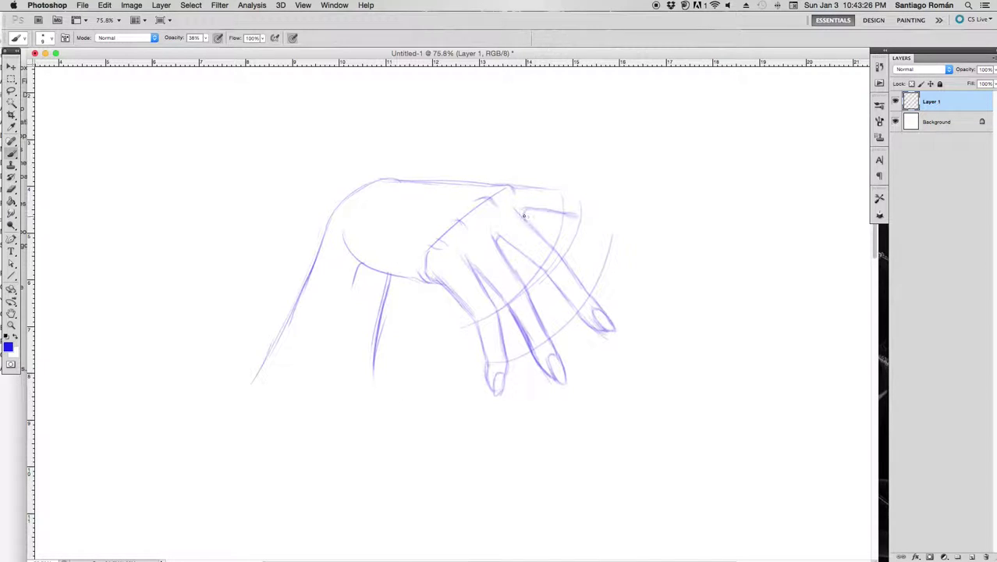
left_click_drag(515, 210, 574, 217)
left_click_drag(514, 186, 577, 193)
mouse_move(577, 195)
left_mouse_down()
mouse_move(618, 214)
mouse_move(582, 223)
mouse_move(615, 235)
mouse_move(639, 226)
mouse_move(604, 234)
mouse_move(613, 218)
mouse_move(629, 223)
mouse_move(574, 196)
left_mouse_up()
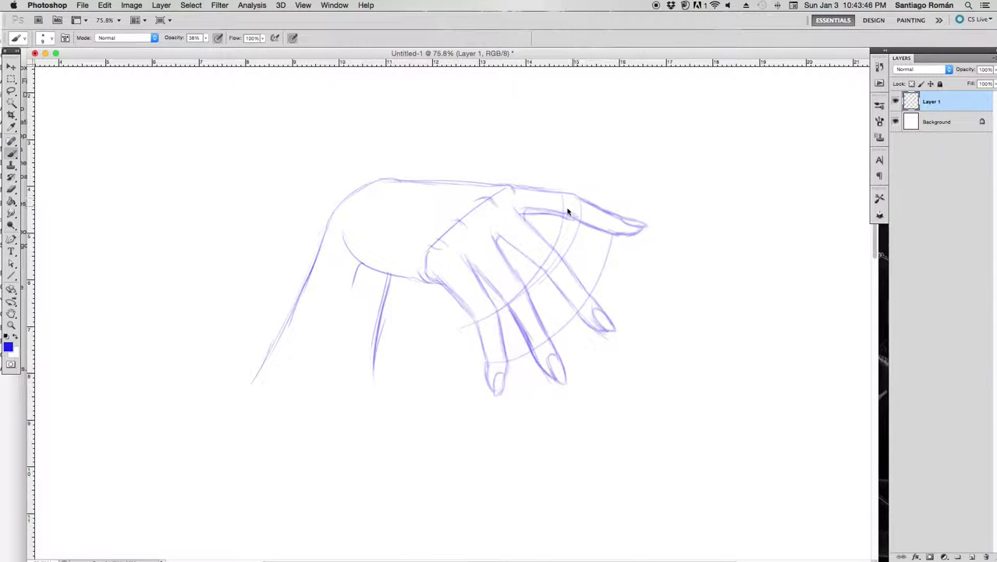
Mark the thumb above the knuckles and darken the index finger's base and top edges
left_click_drag(526, 219, 549, 215)
mouse_move(523, 213)
left_mouse_down()
mouse_move(568, 216)
mouse_move(550, 246)
mouse_move(591, 306)
left_mouse_up()
left_click_drag(525, 187, 532, 184)
mouse_move(528, 183)
left_mouse_down()
mouse_move(552, 169)
mouse_move(577, 176)
mouse_move(567, 190)
mouse_move(560, 169)
mouse_move(569, 160)
mouse_move(573, 183)
left_mouse_up()
left_click_drag(528, 213, 579, 220)
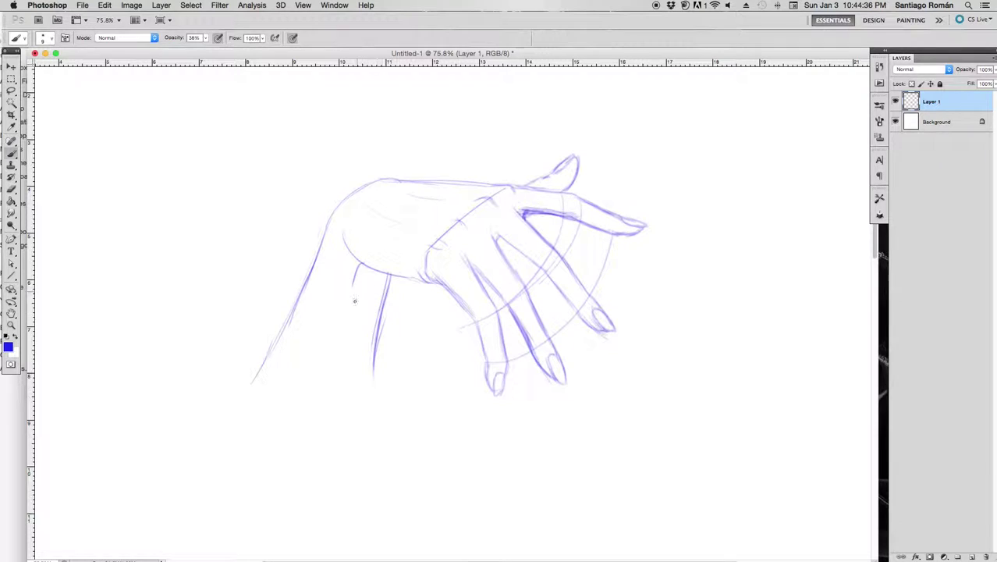
Darken the wrist and left forearm lines, undoing a trial ellipse at the forearm base
left_click_drag(356, 283, 350, 310)
left_click_drag(388, 278, 376, 404)
left_click_drag(338, 222, 253, 382)
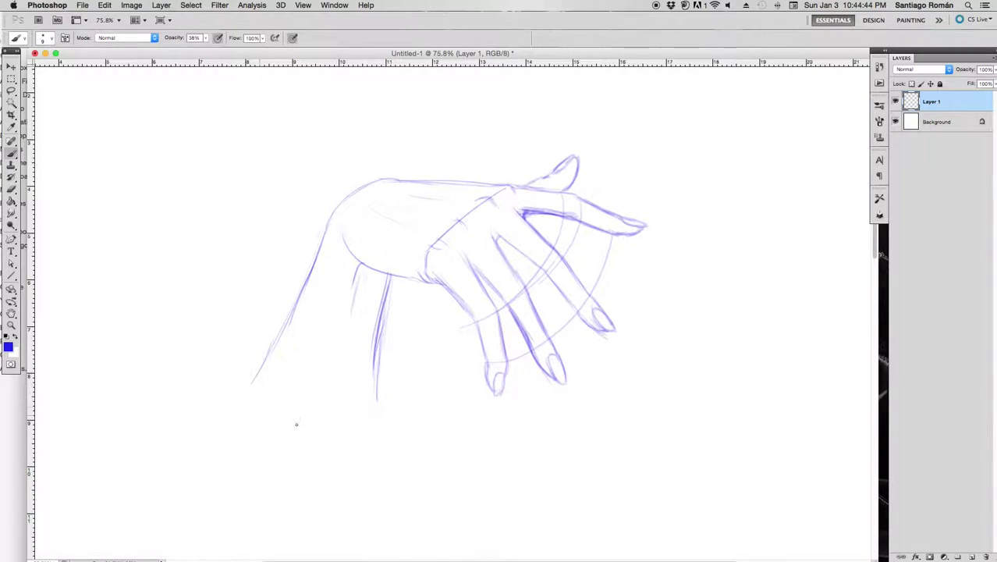
left_click_drag(296, 383, 319, 381)
key("ctrl+z")
Add Layer 2 and draw the forearm's base ellipse and a curved cross-section
left_click(971, 556)
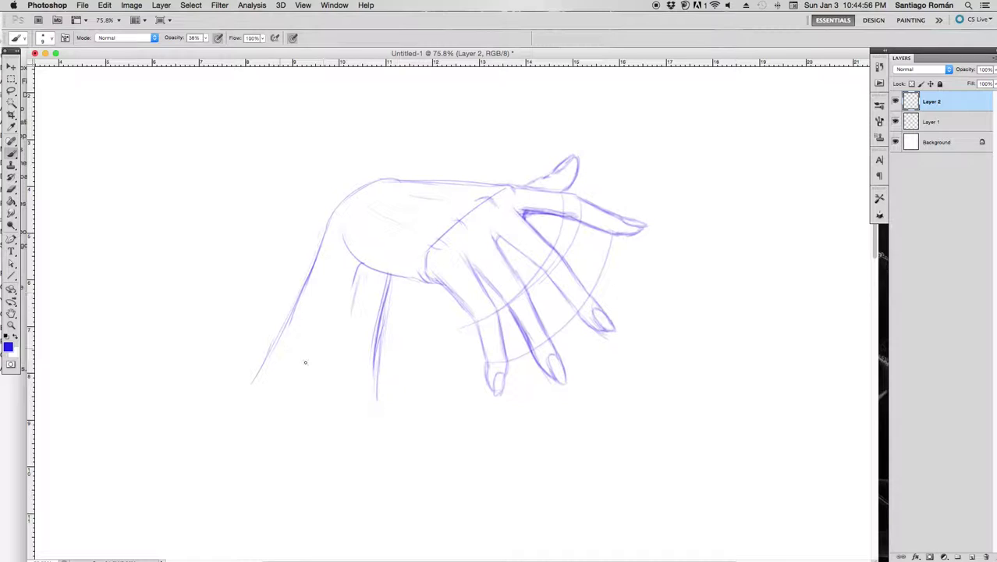
left_click_drag(245, 403, 240, 416)
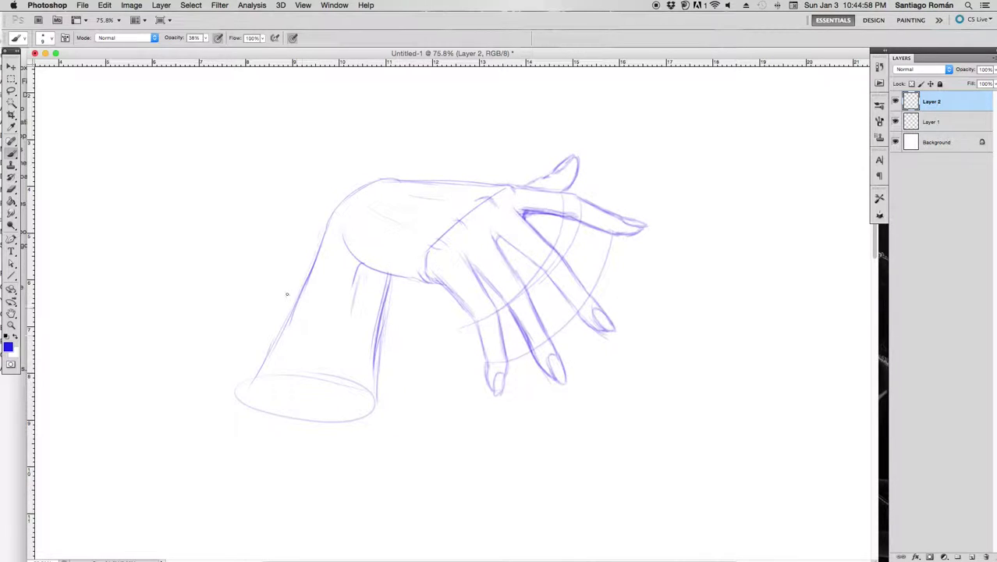
key("ctrl+z")
mouse_move(325, 405)
left_mouse_down()
mouse_move(348, 403)
mouse_move(321, 412)
left_mouse_up()
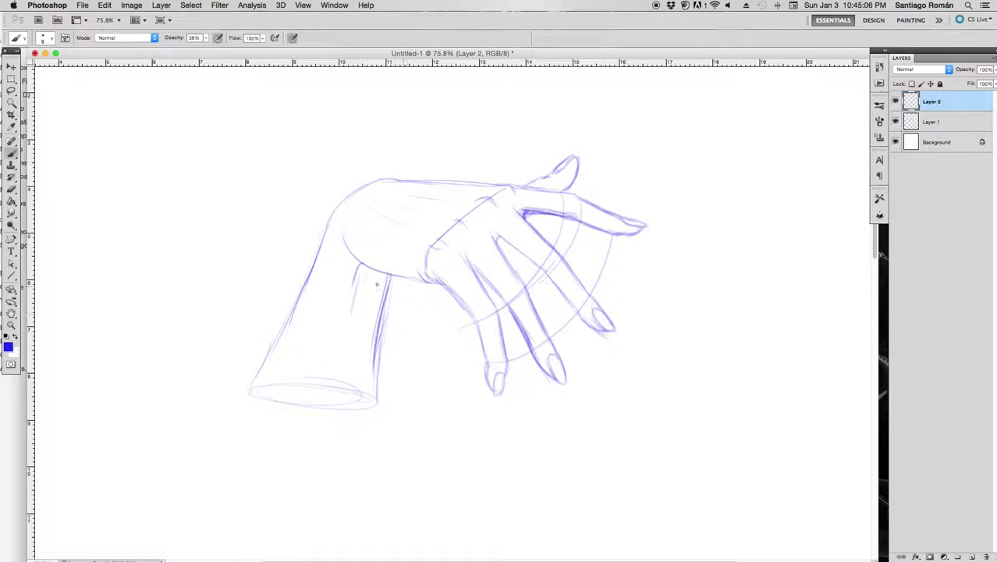
left_click_drag(318, 252, 386, 290)
key("ctrl+z")
left_click_drag(317, 253, 384, 290)
Trace the palm underside, palm top line and hand's top edges darker
mouse_move(342, 233)
left_mouse_down()
mouse_move(343, 250)
mouse_move(414, 281)
left_mouse_up()
mouse_move(361, 264)
left_mouse_down()
mouse_move(423, 280)
mouse_move(361, 267)
left_mouse_up()
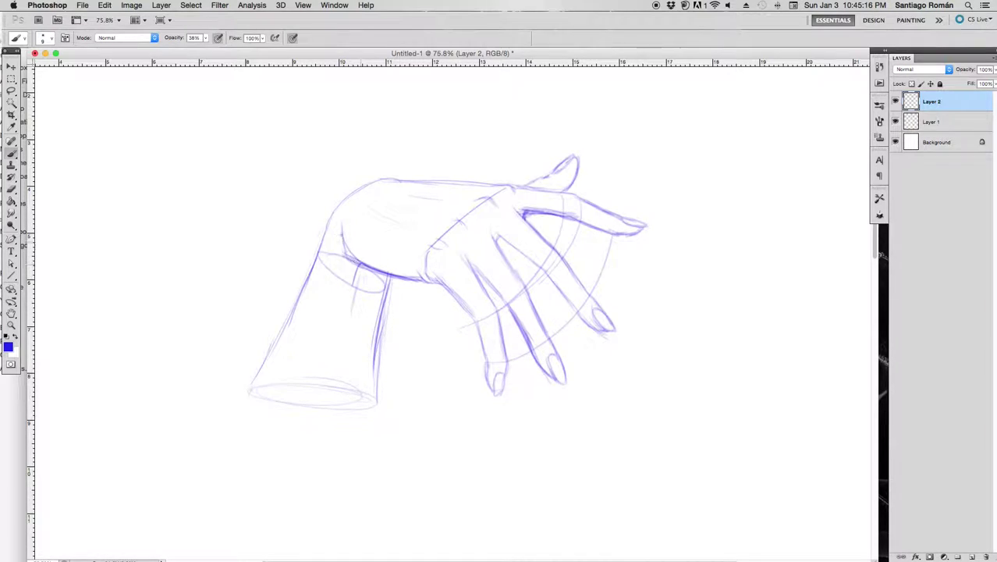
left_click_drag(341, 224, 431, 255)
mouse_move(348, 201)
left_mouse_down()
mouse_move(344, 220)
mouse_move(377, 184)
left_mouse_up()
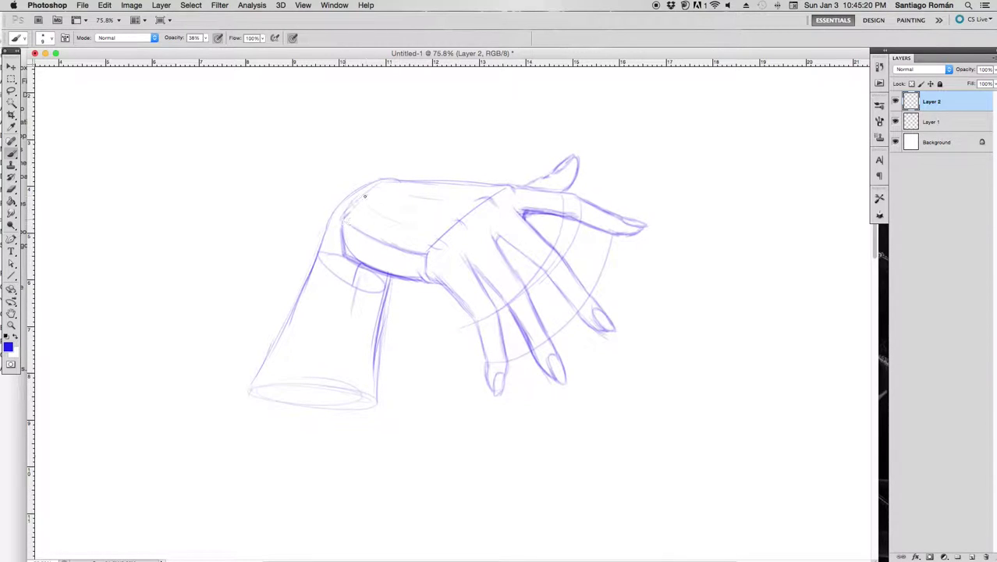
mouse_move(344, 222)
left_mouse_down()
mouse_move(382, 186)
mouse_move(345, 223)
left_mouse_up()
mouse_move(400, 182)
left_mouse_down()
mouse_move(496, 184)
mouse_move(520, 209)
mouse_move(520, 231)
left_mouse_up()
left_click_drag(515, 194, 518, 226)
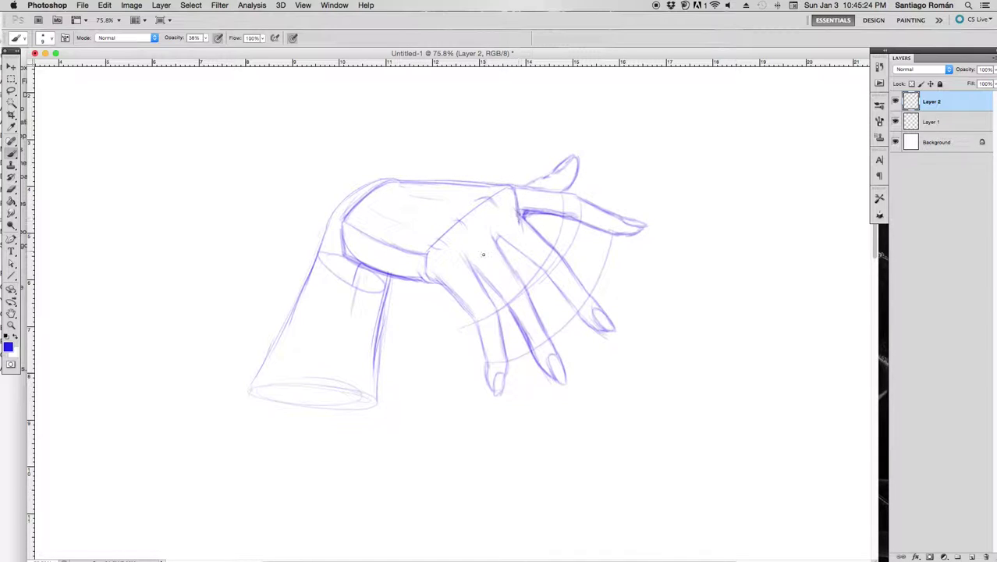
Darken the knuckle cylinder's ring edges and sketch construction lines across the hand top
mouse_move(427, 249)
left_mouse_down()
mouse_move(434, 289)
mouse_move(515, 224)
left_mouse_up()
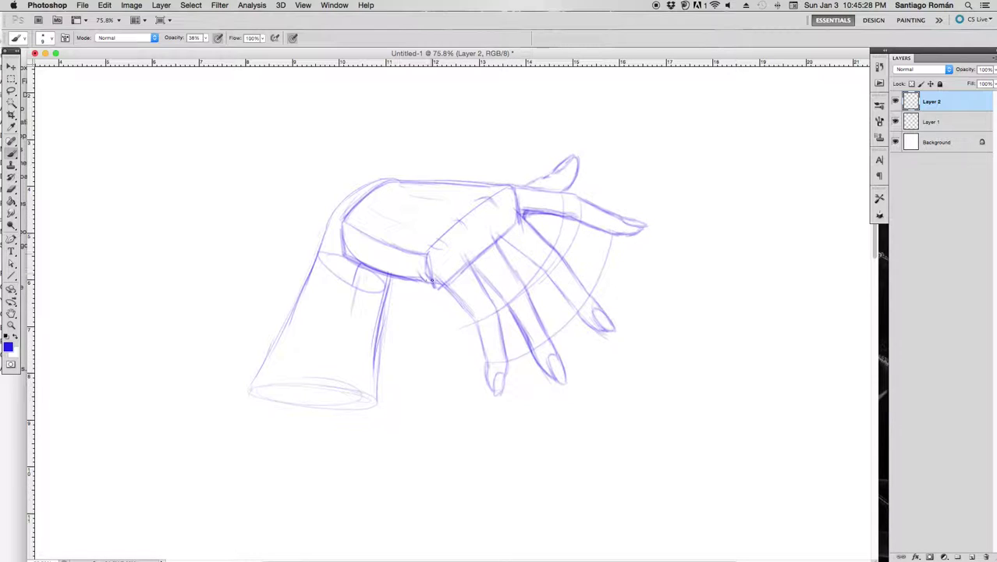
mouse_move(415, 284)
left_mouse_down()
mouse_move(442, 288)
mouse_move(437, 248)
mouse_move(446, 281)
mouse_move(460, 231)
mouse_move(484, 248)
mouse_move(486, 211)
mouse_move(516, 200)
mouse_move(487, 205)
mouse_move(506, 233)
mouse_move(487, 220)
mouse_move(437, 279)
mouse_move(457, 248)
mouse_move(429, 249)
mouse_move(506, 191)
mouse_move(546, 192)
mouse_move(543, 211)
left_mouse_up()
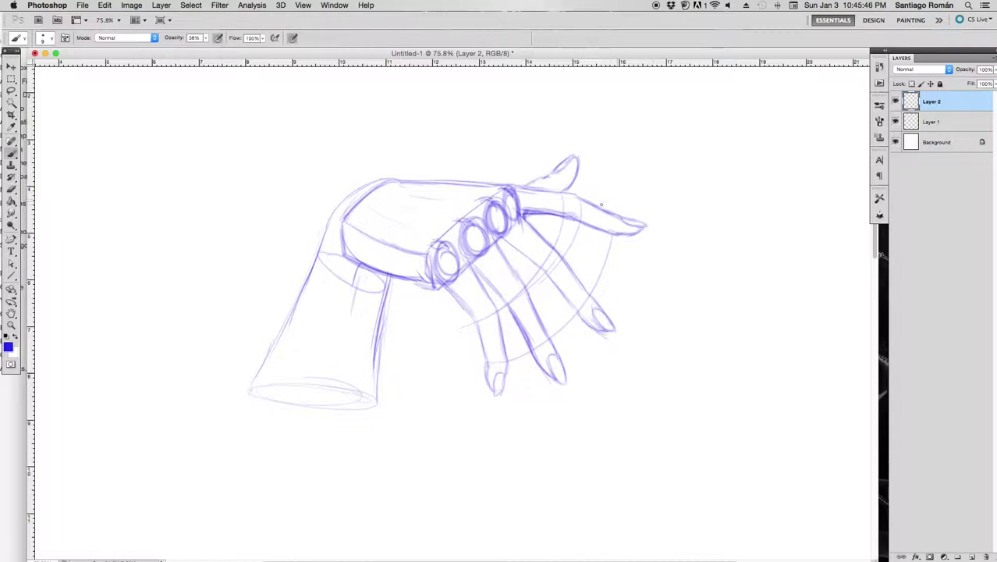
mouse_move(479, 190)
left_mouse_down()
mouse_move(489, 203)
mouse_move(497, 192)
mouse_move(398, 208)
left_mouse_up()
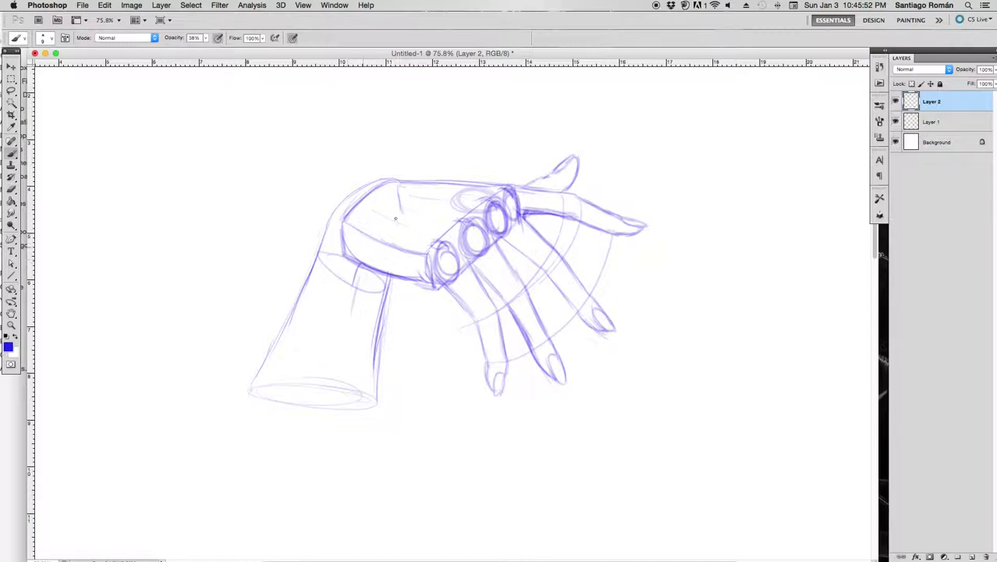
mouse_move(352, 251)
left_mouse_down()
mouse_move(394, 218)
mouse_move(507, 210)
mouse_move(507, 191)
mouse_move(552, 201)
mouse_move(576, 173)
left_mouse_up()
mouse_move(502, 189)
left_mouse_down()
mouse_move(428, 194)
mouse_move(468, 224)
mouse_move(507, 215)
left_mouse_up()
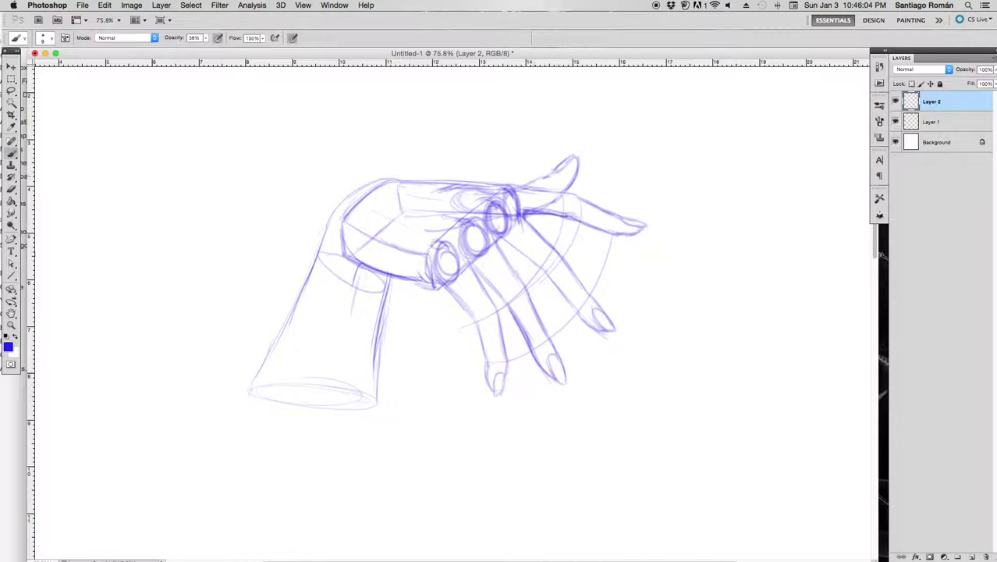
Draw rings at the finger joints, outline the index fingernail and add fingertip creases
left_click_drag(471, 317, 562, 251)
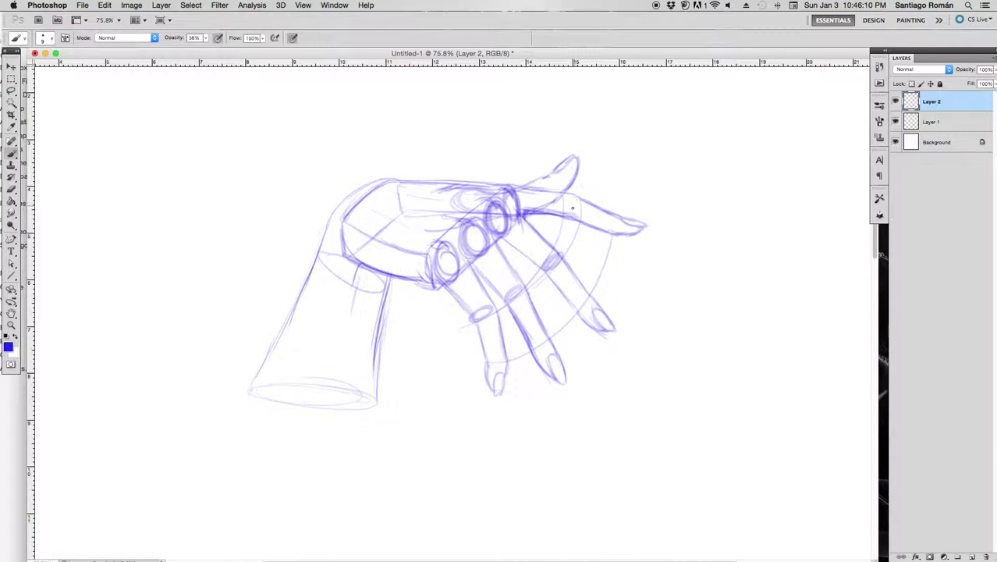
left_click_drag(575, 217, 573, 198)
left_click_drag(616, 217, 613, 235)
left_click_drag(585, 300, 577, 315)
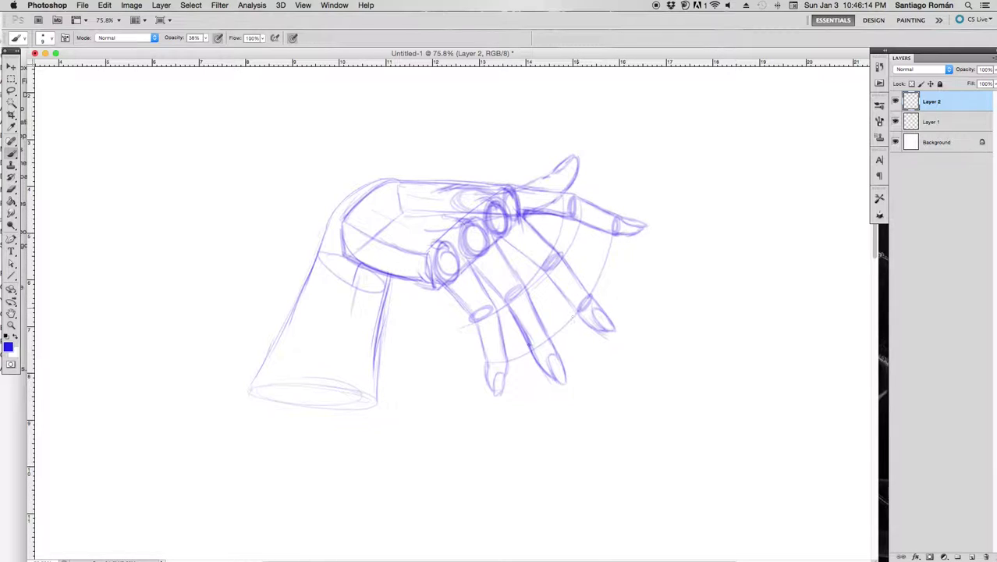
left_click_drag(532, 348, 549, 340)
mouse_move(490, 363)
left_mouse_down()
mouse_move(507, 364)
mouse_move(499, 362)
left_mouse_up()
Trace the left and right forearm contours and upper-left wrist edge bolder
left_click_drag(320, 244, 283, 345)
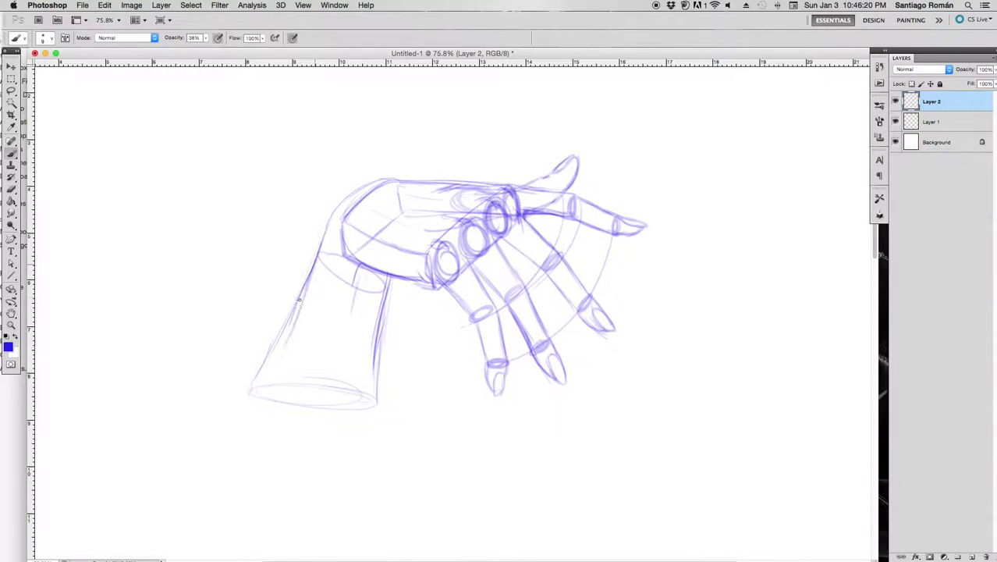
left_click_drag(304, 288, 252, 385)
left_click_drag(391, 272, 380, 375)
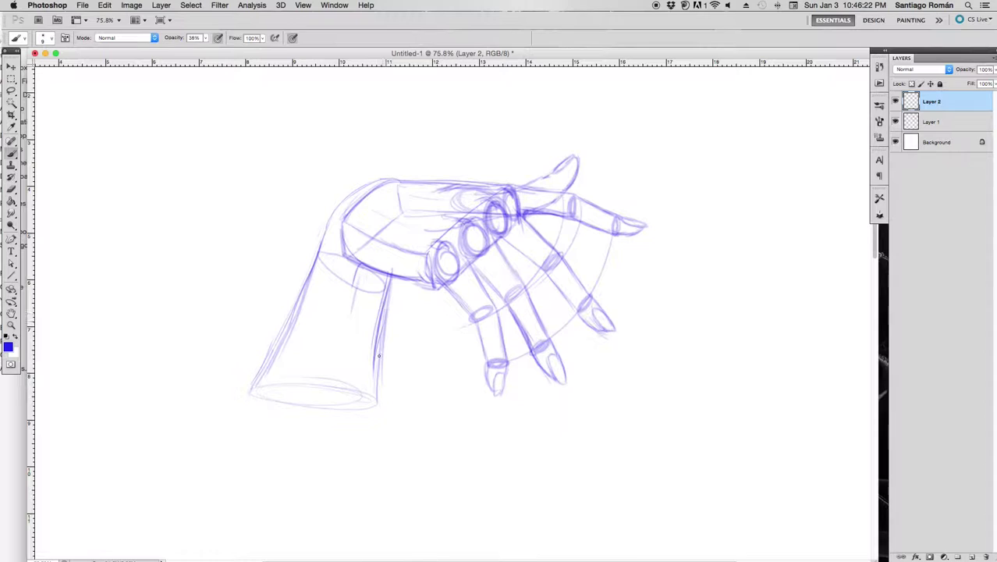
left_click_drag(386, 316, 376, 409)
left_click_drag(323, 236, 374, 184)
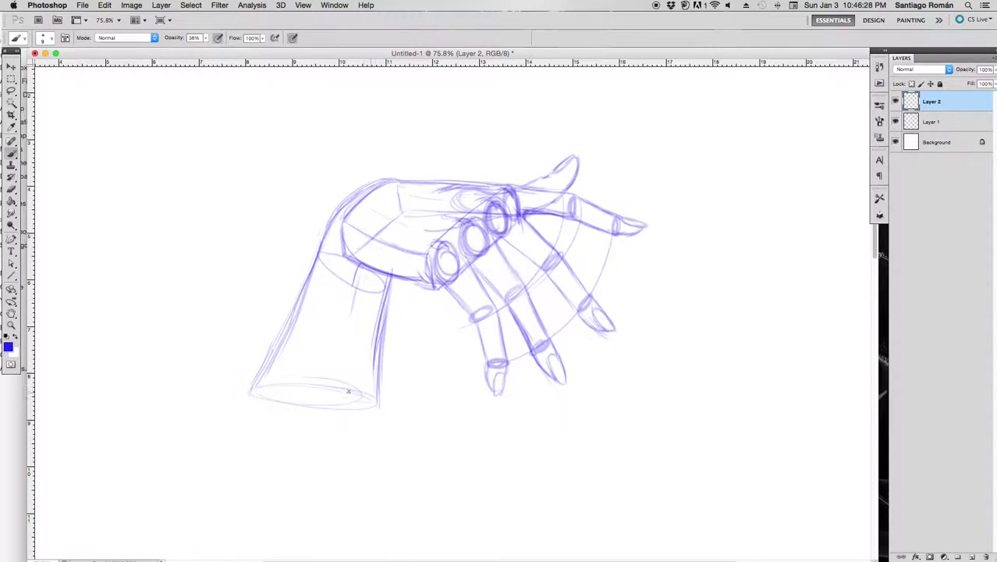
Darken the forearm's base ellipse and toggle Layer 1 visibility to compare the sketches
mouse_move(252, 389)
left_mouse_down()
mouse_move(337, 387)
mouse_move(379, 404)
left_mouse_up()
mouse_move(251, 390)
left_mouse_down()
mouse_move(303, 403)
mouse_move(380, 400)
left_mouse_up()
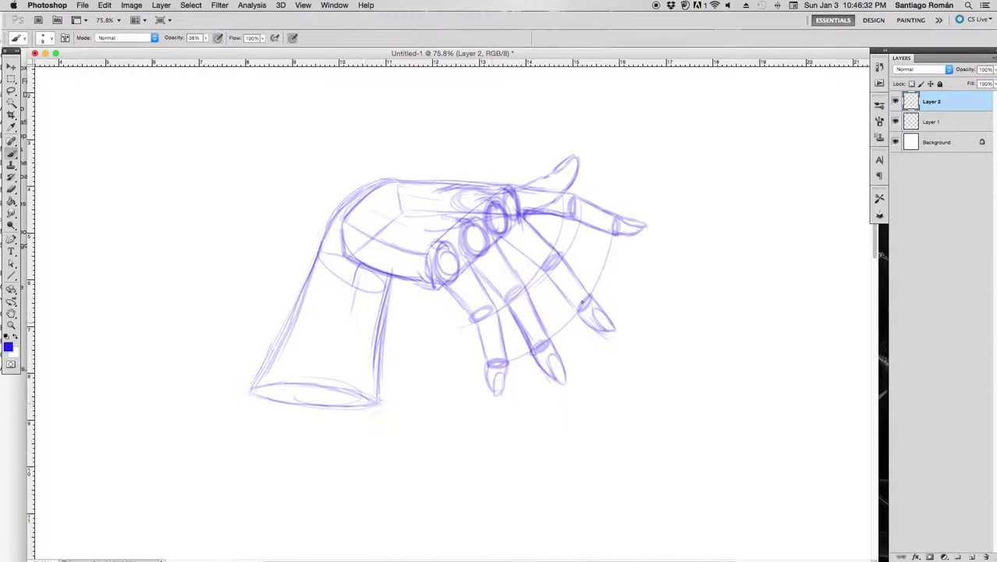
left_click_drag(896, 142, 896, 124)
left_click(895, 122)
left_click(896, 142)
left_click(895, 123)
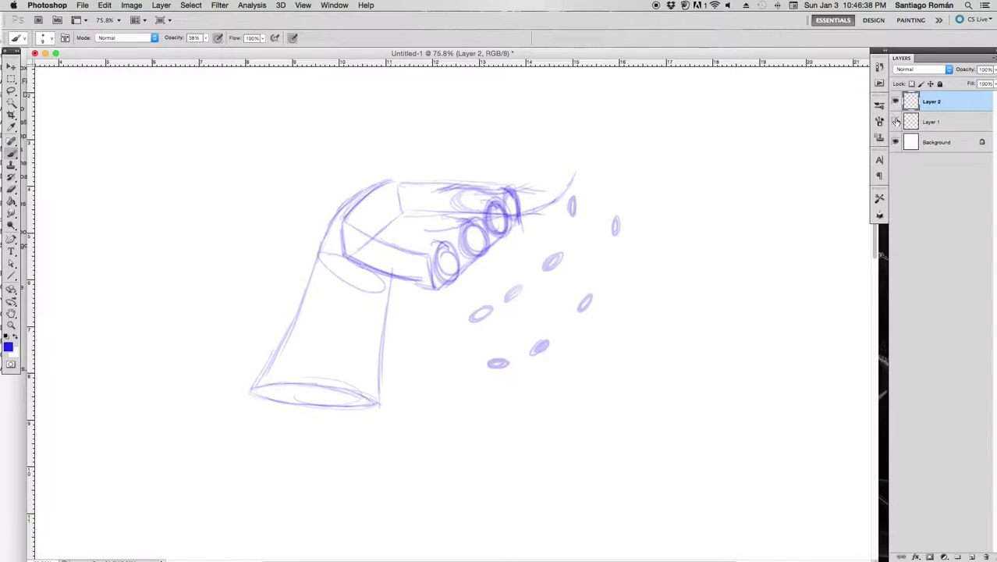
left_click(896, 123)
left_click(896, 123)
left_click(897, 123)
left_click(896, 123)
left_click(896, 123)
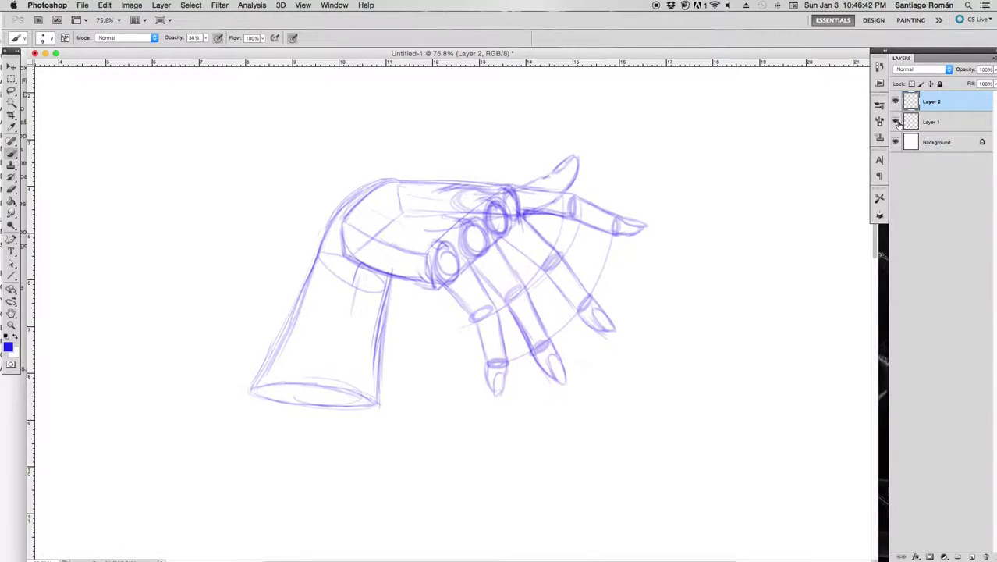
left_click(896, 123)
left_click(896, 123)
Darken the first knuckle ring and the lower fingers' edges and fingertip outline
left_click_drag(445, 274, 489, 363)
left_click_drag(496, 319, 503, 352)
mouse_move(491, 391)
left_mouse_down()
mouse_move(506, 363)
mouse_move(550, 339)
left_mouse_up()
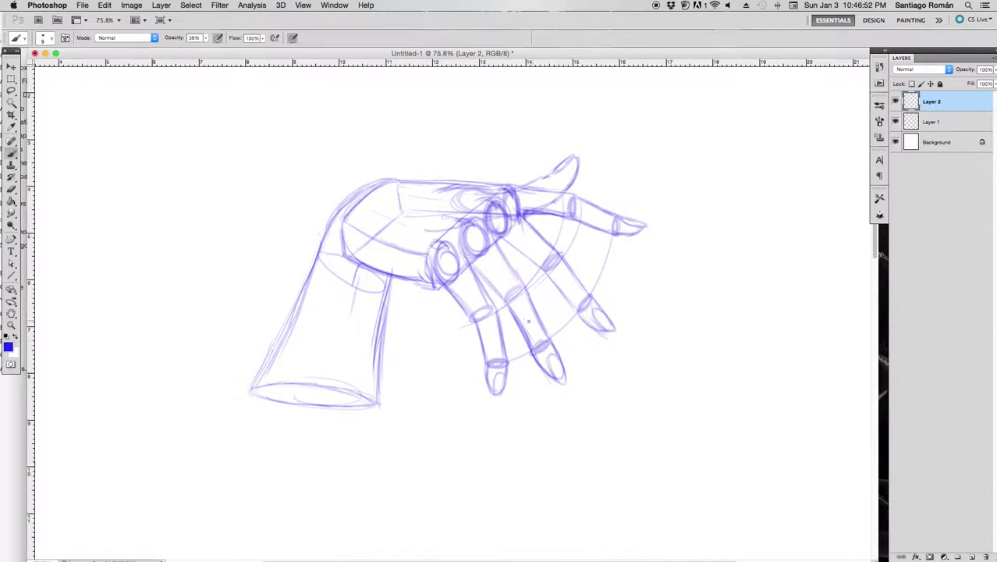
mouse_move(507, 301)
left_mouse_down()
mouse_move(529, 353)
mouse_move(546, 339)
left_mouse_up()
left_click_drag(465, 251, 500, 296)
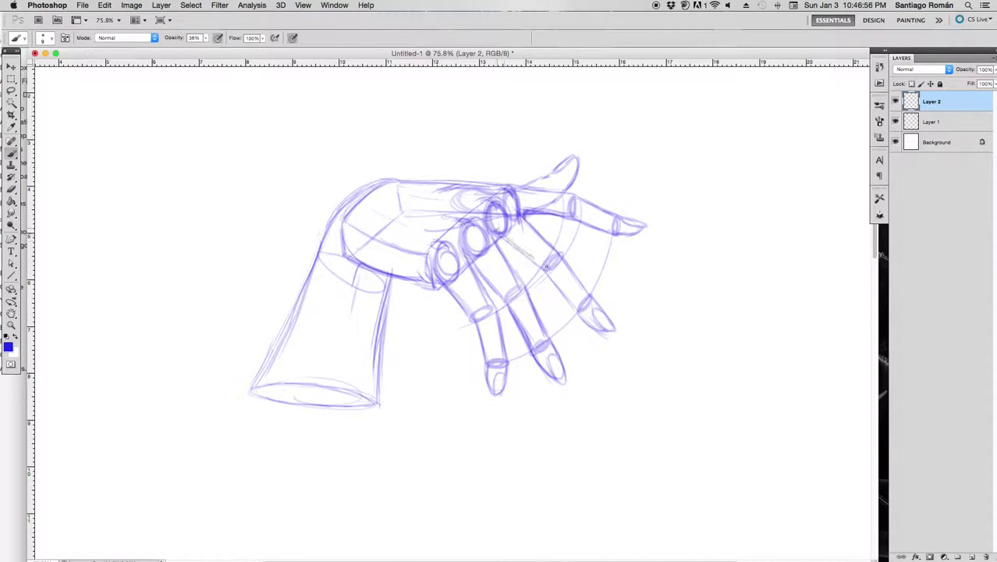
Strengthen a knuckle ring, the fourth finger's edge and the index finger's outline and tip
left_click_drag(511, 210, 559, 255)
left_click_drag(513, 215, 501, 201)
mouse_move(547, 267)
left_mouse_down()
mouse_move(582, 310)
mouse_move(589, 296)
left_mouse_up()
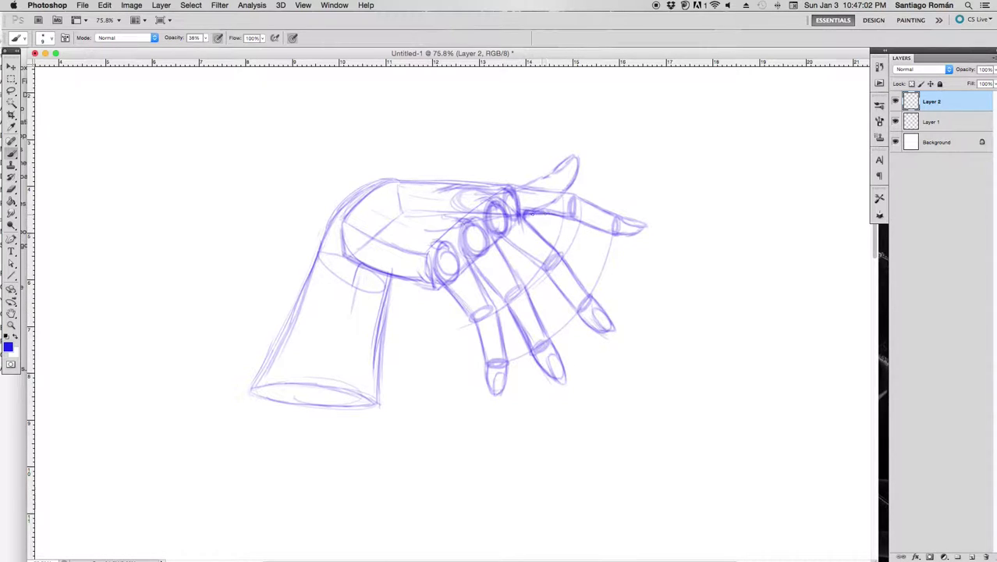
mouse_move(519, 215)
left_mouse_down()
mouse_move(561, 211)
mouse_move(561, 195)
mouse_move(574, 199)
left_mouse_up()
mouse_move(603, 232)
left_mouse_down()
mouse_move(617, 234)
mouse_move(611, 215)
left_mouse_up()
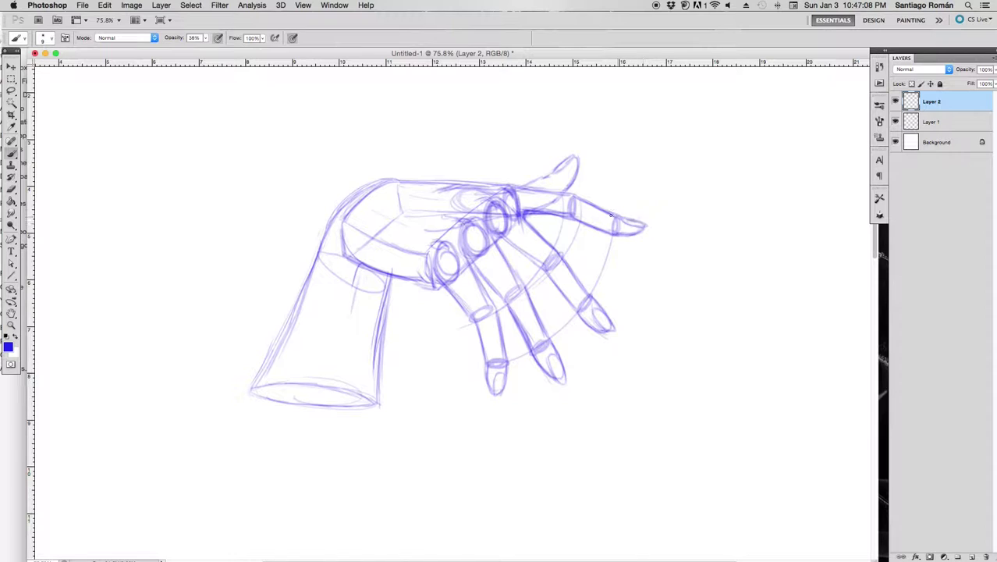
Hide Layer 1 and darken the hand's top edge, knuckle row and index finger edges
left_click(895, 122)
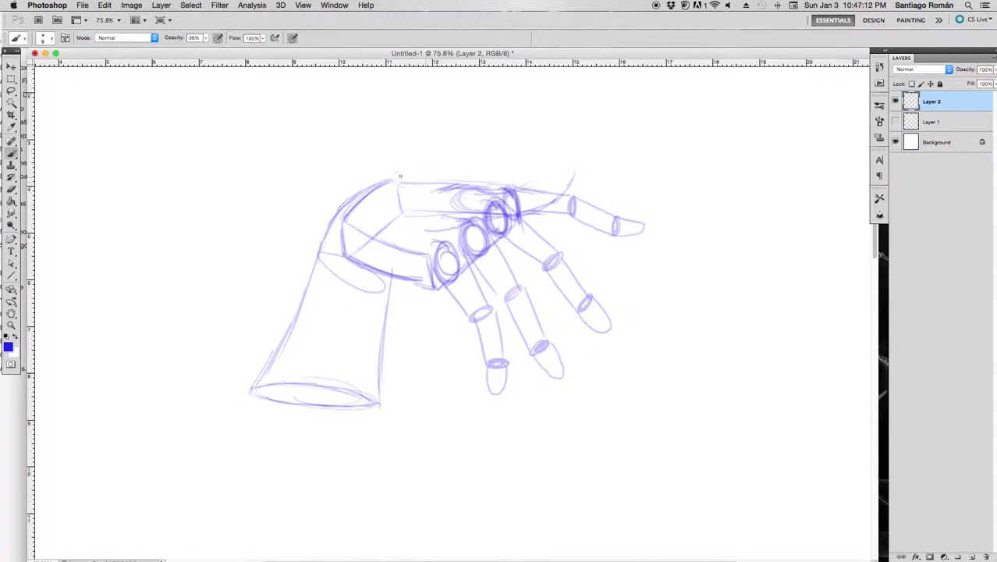
mouse_move(434, 183)
left_mouse_down()
mouse_move(498, 186)
mouse_move(517, 218)
left_mouse_up()
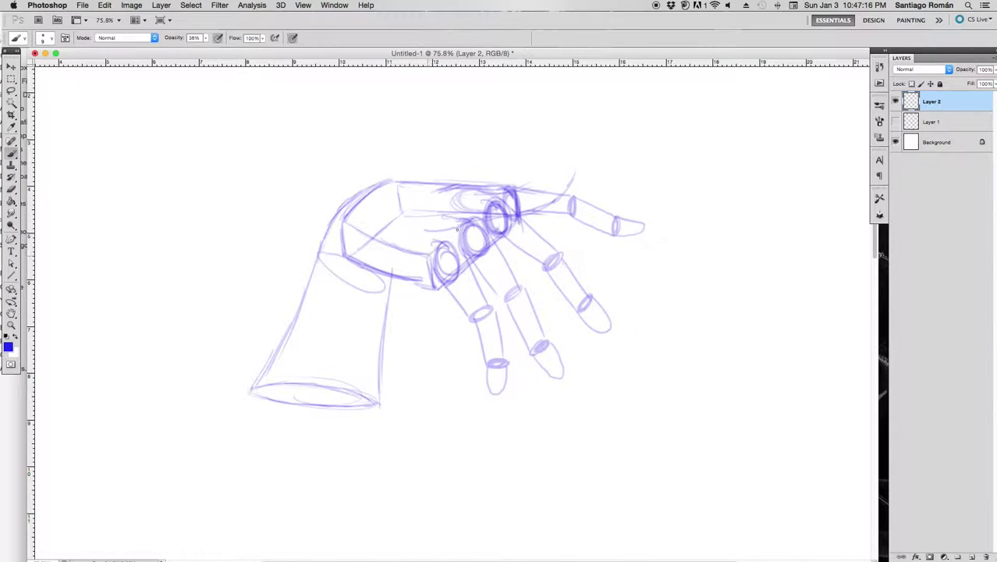
mouse_move(457, 228)
left_mouse_down()
mouse_move(511, 189)
mouse_move(430, 252)
mouse_move(482, 210)
left_mouse_up()
mouse_move(437, 248)
left_mouse_down()
mouse_move(500, 199)
mouse_move(434, 251)
mouse_move(431, 286)
left_mouse_up()
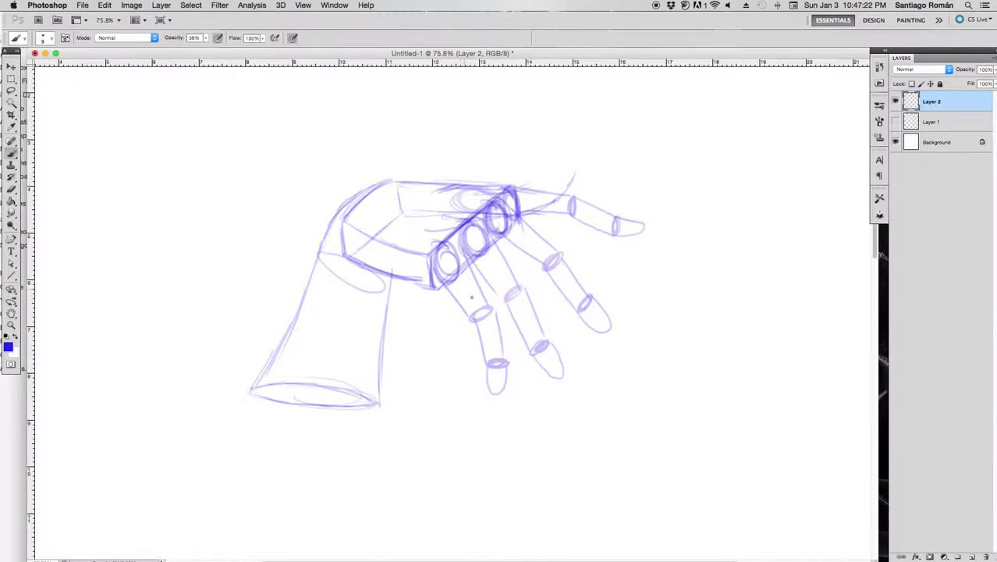
left_click_drag(437, 277, 466, 317)
left_click_drag(464, 265, 489, 304)
Add a stroke above the knuckle row and erase stray marks near the knuckle line
mouse_move(532, 183)
left_mouse_down()
mouse_move(519, 187)
mouse_move(571, 165)
mouse_move(517, 187)
mouse_move(483, 223)
left_mouse_up()
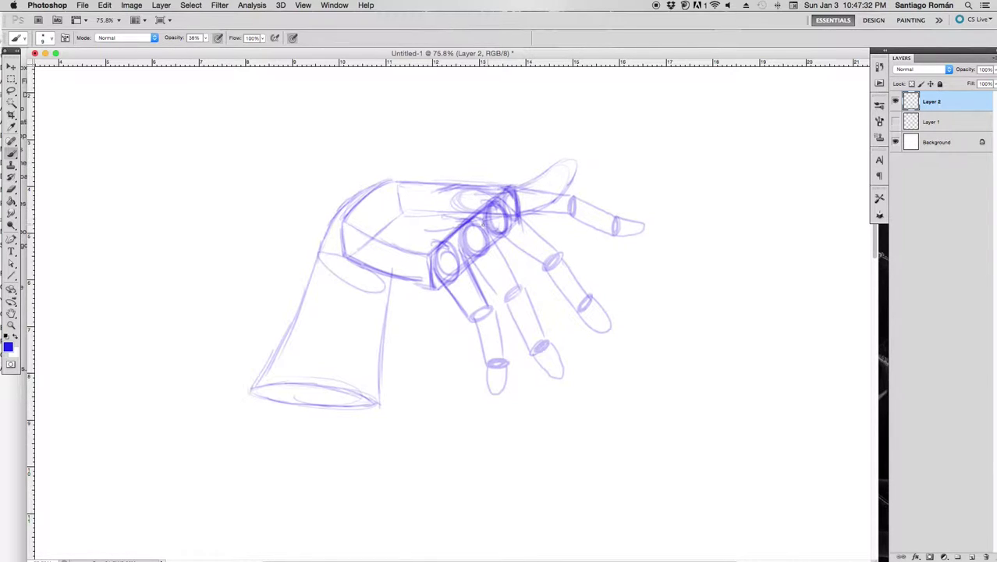
key("e")
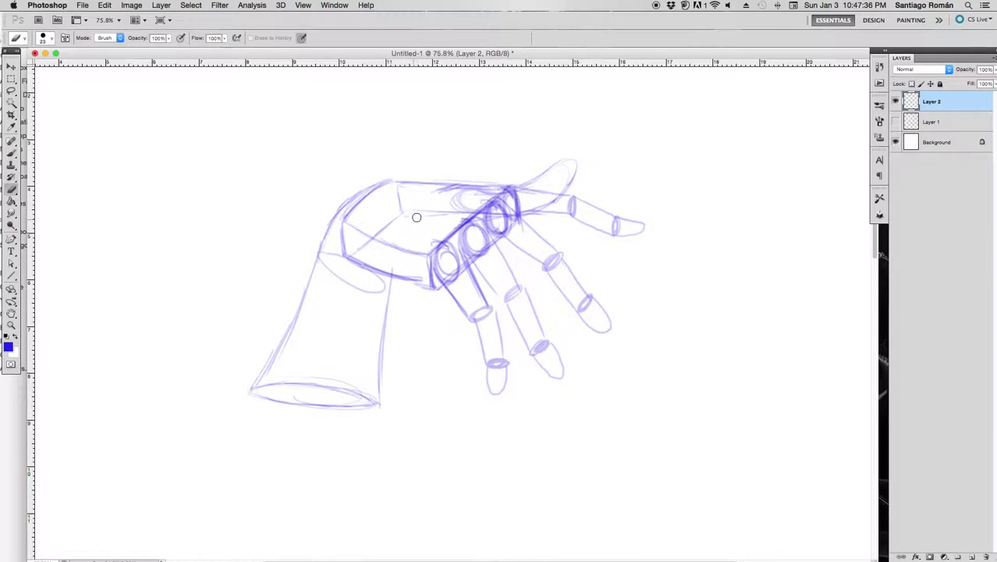
left_click_drag(430, 243, 458, 219)
Hide the Layer 2 construction sketch, zoom in on the hand, and select Layer 1
key("b")
left_click(895, 122)
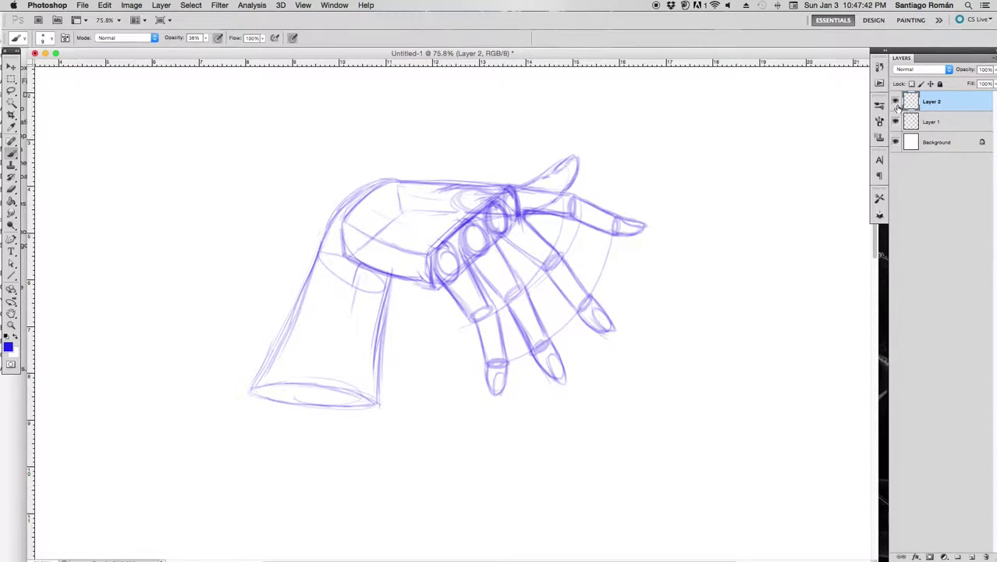
left_click(895, 101)
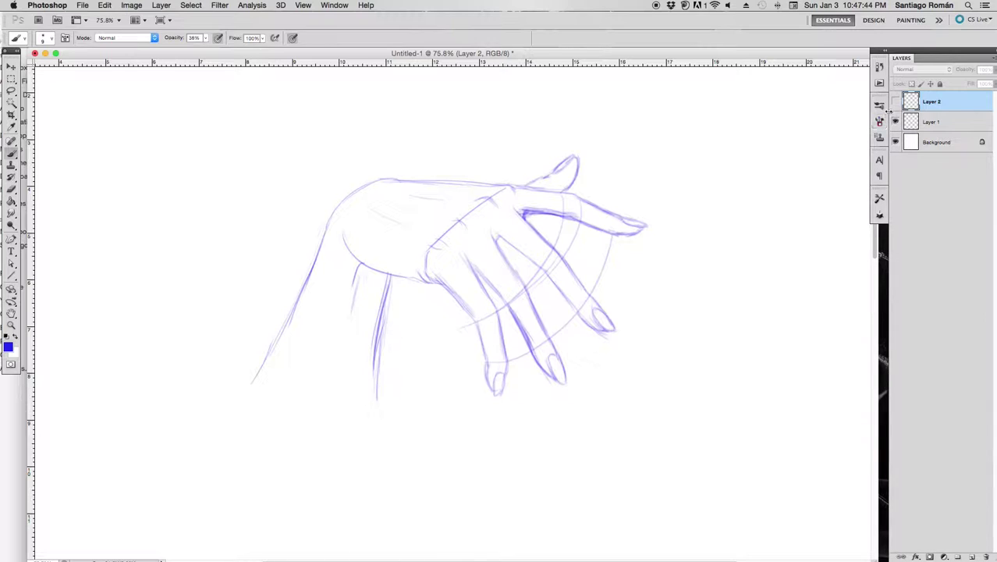
left_click(896, 101)
left_click(895, 101)
key("z")
mouse_move(535, 341)
left_mouse_down()
mouse_move(555, 357)
mouse_move(520, 302)
left_mouse_up()
key("b")
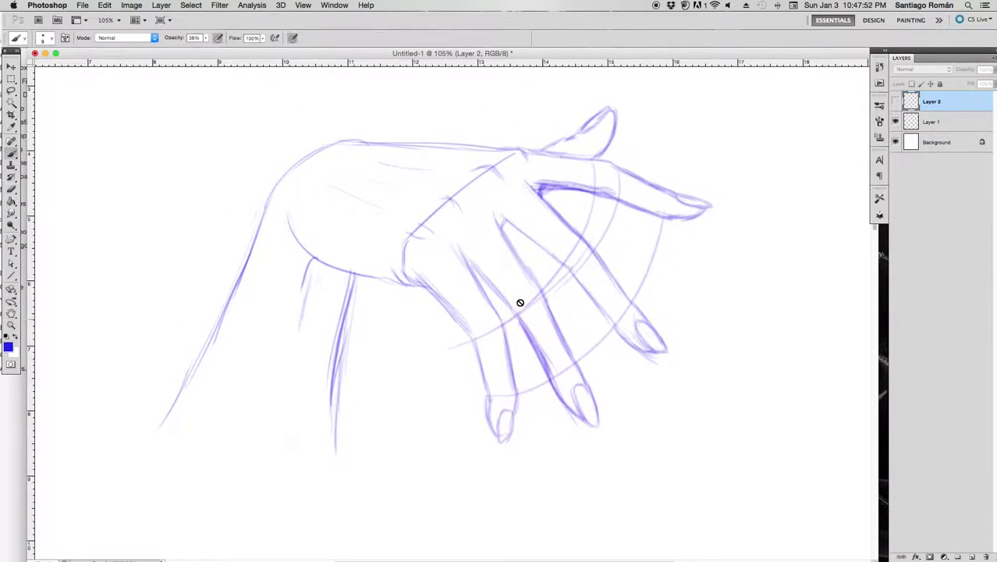
left_click(895, 101)
left_click(894, 102)
left_click(914, 123)
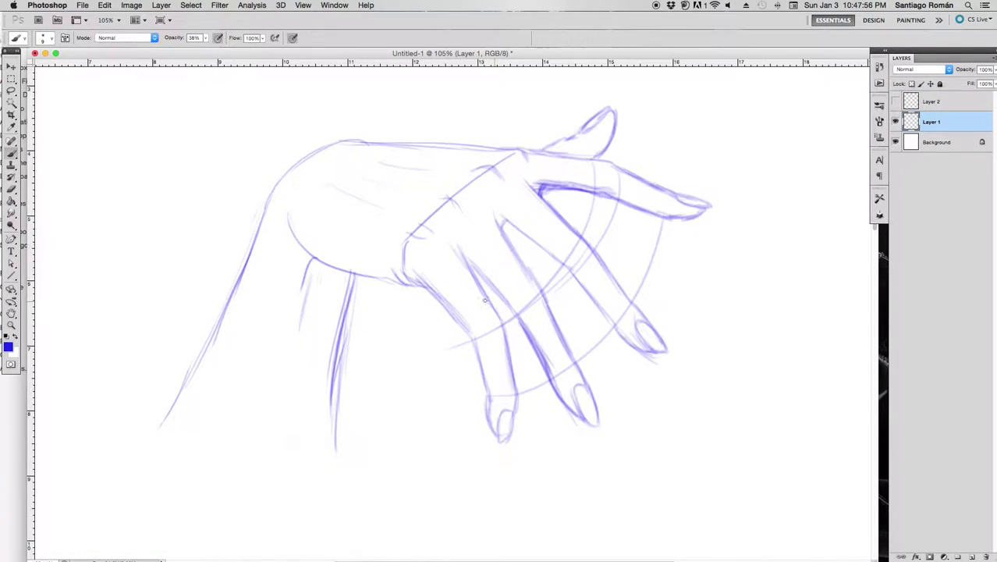
Darken a finger line, the lower palm edge and the index and middle fingertips
mouse_move(468, 266)
left_mouse_down()
mouse_move(501, 321)
mouse_move(470, 333)
left_mouse_up()
left_click_drag(434, 294, 486, 390)
left_click_drag(485, 328, 490, 339)
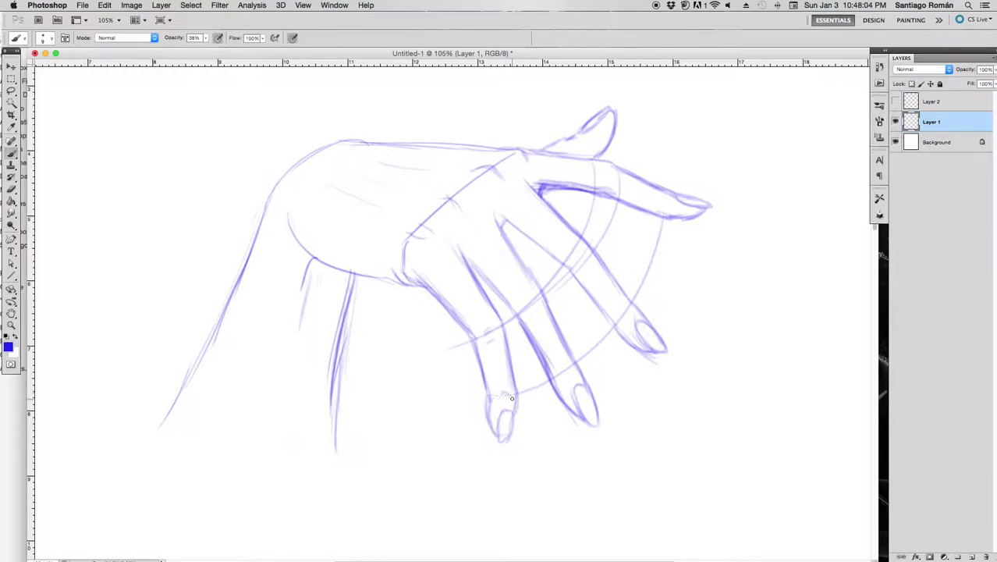
left_click_drag(516, 388, 503, 403)
left_click_drag(557, 365, 565, 378)
Mark the little fingertip, the finger crossings and the top finger's upper edge
left_click_drag(632, 321, 624, 313)
left_click_drag(572, 252, 588, 262)
left_click_drag(527, 302, 544, 299)
mouse_move(602, 162)
left_mouse_down()
mouse_move(603, 175)
mouse_move(610, 166)
left_mouse_up()
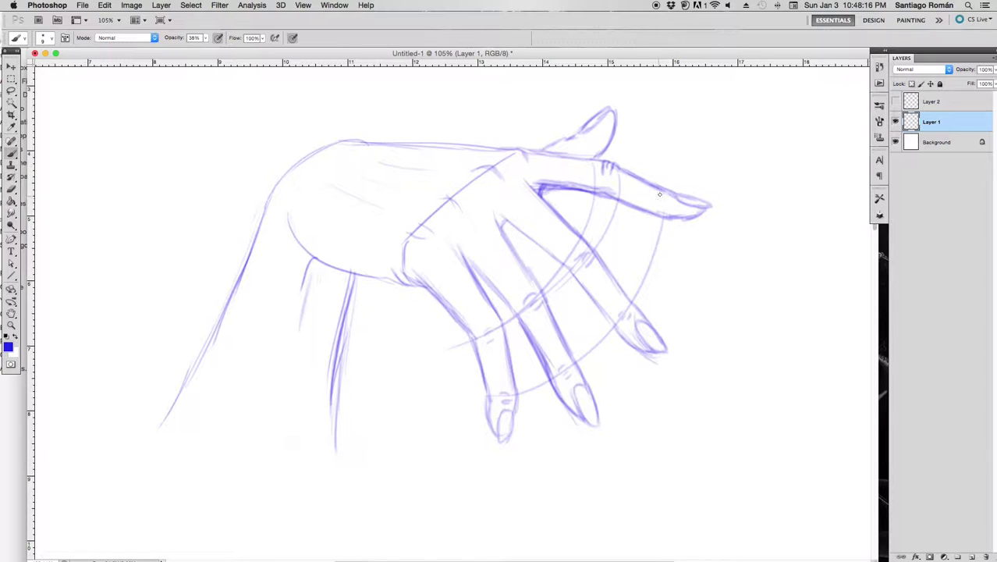
left_click_drag(660, 198, 659, 189)
mouse_move(549, 184)
left_mouse_down()
mouse_move(539, 191)
mouse_move(612, 193)
left_mouse_up()
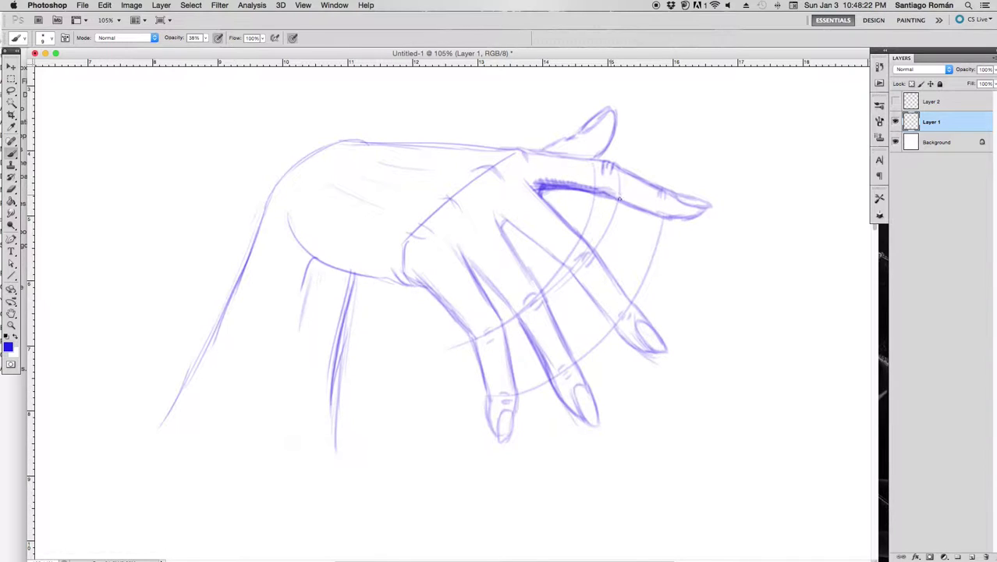
Add a new layer and hatch shading along the finger's edges and fingertip
left_click(971, 556)
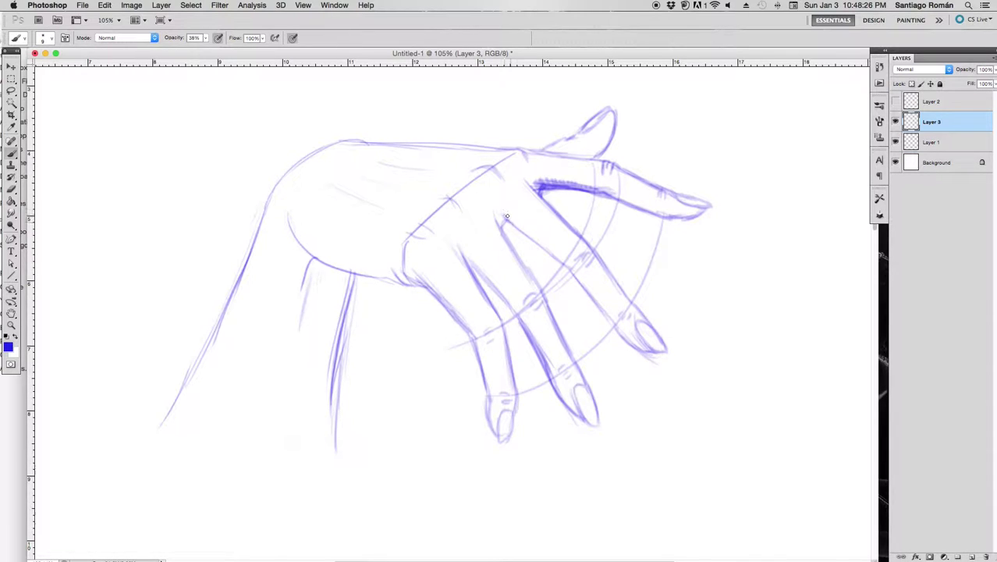
mouse_move(506, 217)
left_mouse_down()
mouse_move(574, 267)
mouse_move(615, 331)
left_mouse_up()
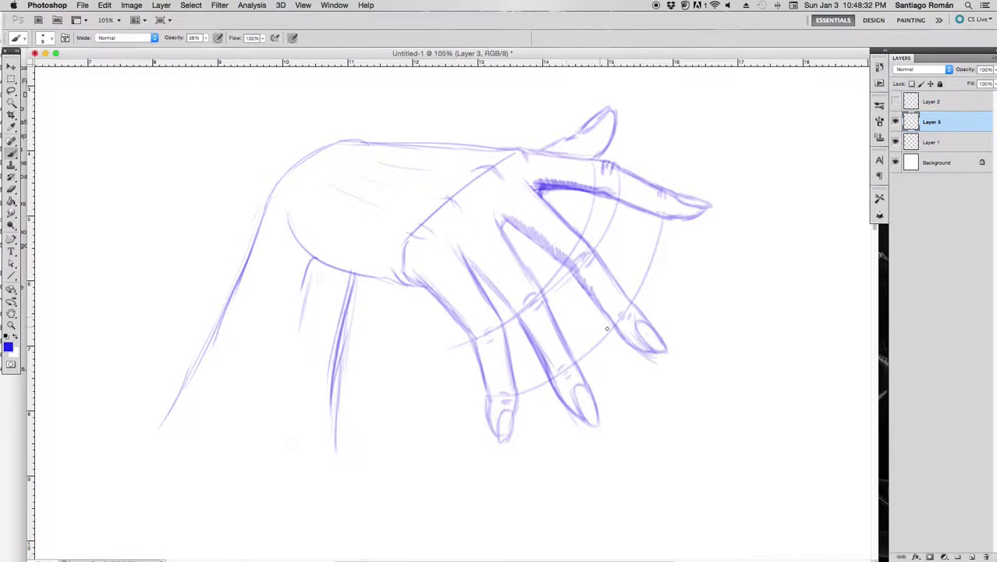
mouse_move(635, 307)
left_mouse_down()
mouse_move(620, 310)
mouse_move(630, 318)
mouse_move(618, 328)
mouse_move(644, 348)
left_mouse_up()
mouse_move(513, 230)
left_mouse_down()
mouse_move(574, 274)
mouse_move(625, 332)
left_mouse_up()
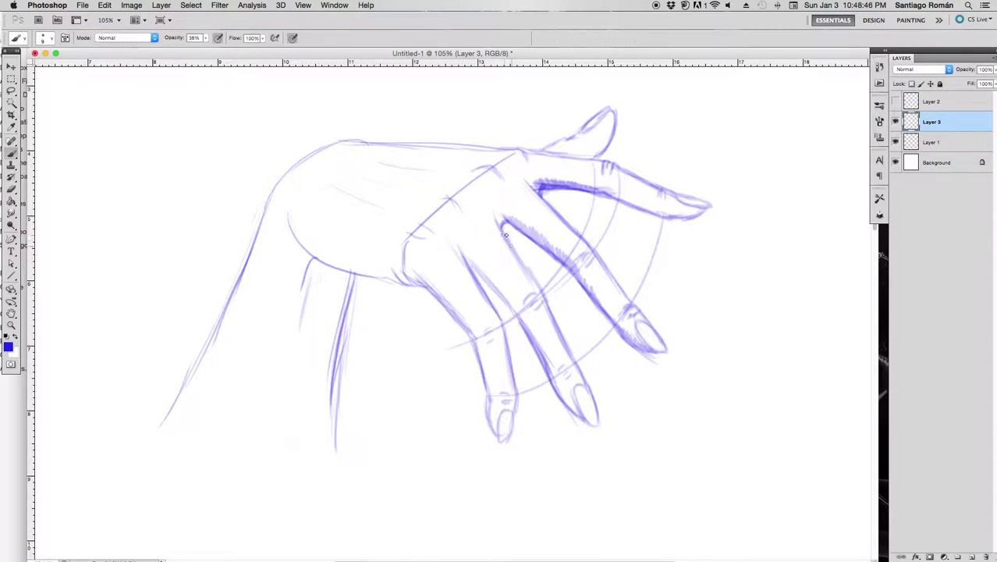
mouse_move(497, 223)
left_mouse_down()
mouse_move(588, 387)
mouse_move(565, 371)
left_mouse_up()
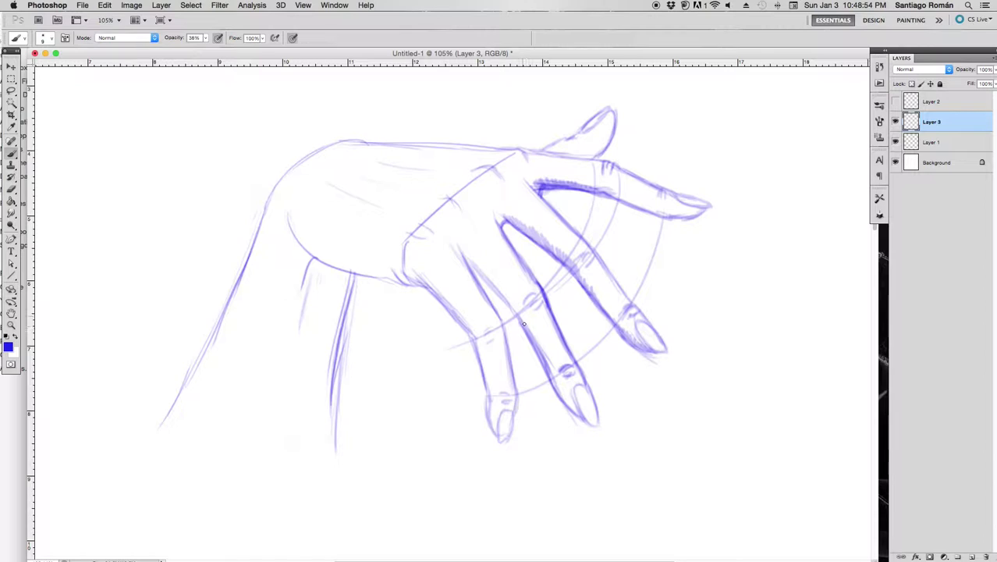
left_click_drag(523, 317, 575, 412)
Shade another finger's left edge and darken the outline along the top finger
mouse_move(466, 259)
left_mouse_down()
mouse_move(521, 323)
mouse_move(465, 257)
mouse_move(522, 310)
left_mouse_up()
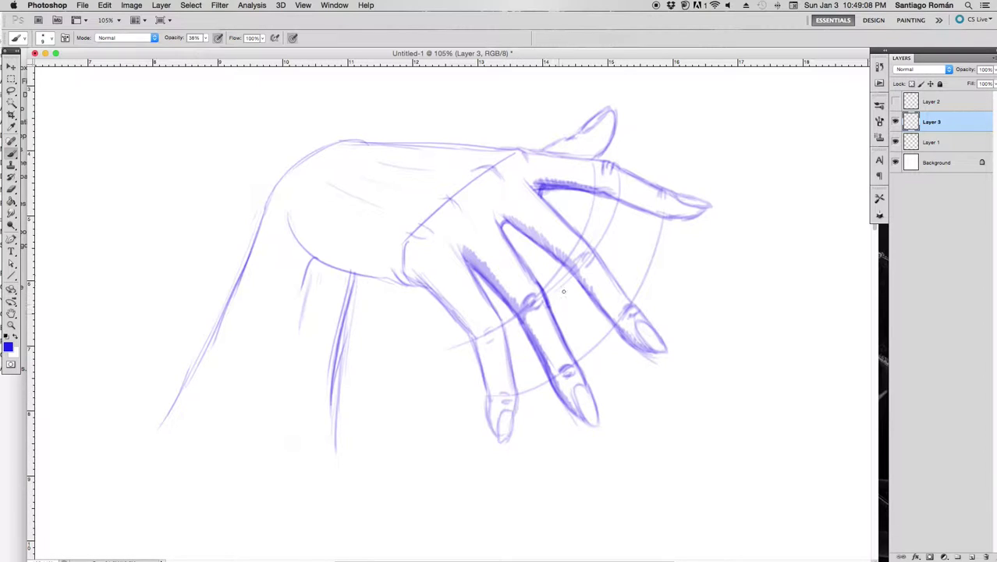
mouse_move(589, 251)
left_mouse_down()
mouse_move(579, 261)
mouse_move(585, 284)
mouse_move(583, 269)
mouse_move(529, 233)
left_mouse_up()
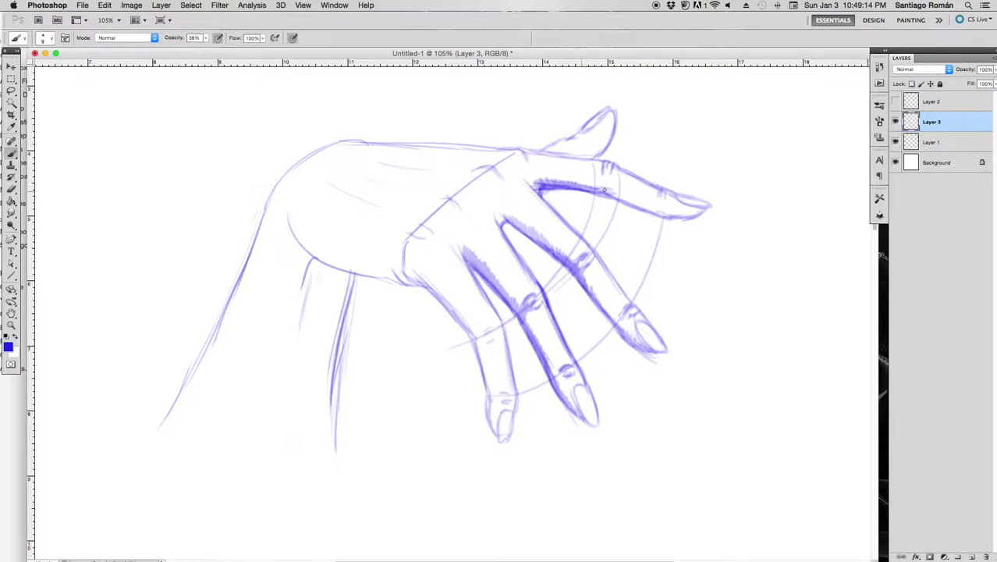
mouse_move(616, 193)
left_mouse_down()
mouse_move(694, 211)
mouse_move(657, 209)
left_mouse_up()
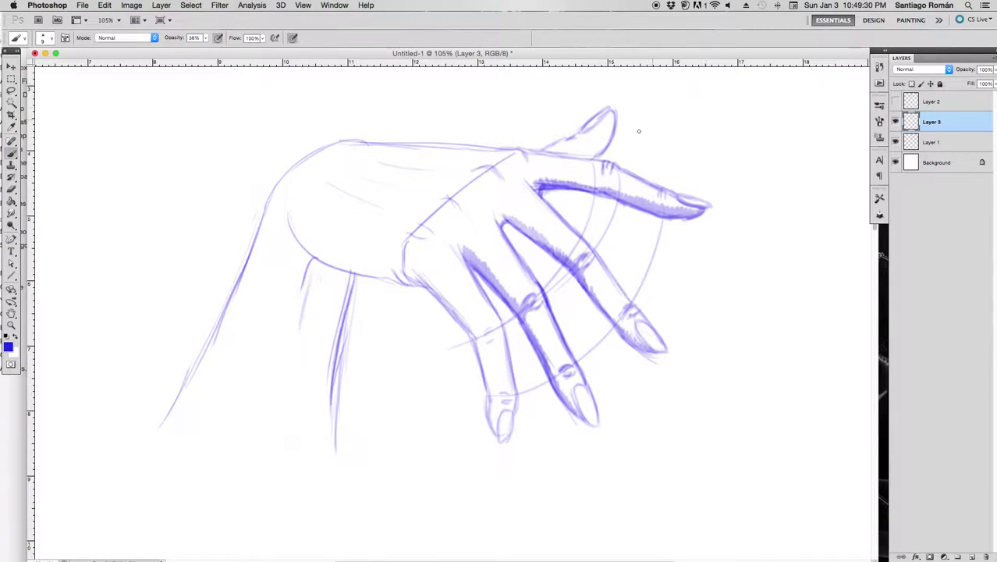
key("z")
left_click_drag(683, 188, 686, 185)
Sketch a boxy arrow above the hand, erasing its inner lines and darkening its lower edges
left_click_drag(675, 182, 590, 116)
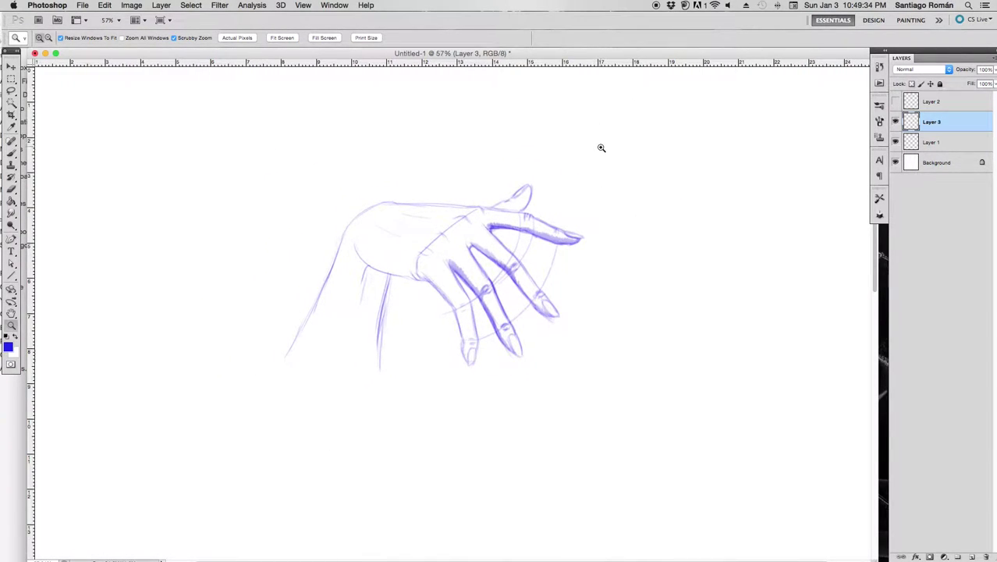
key("b")
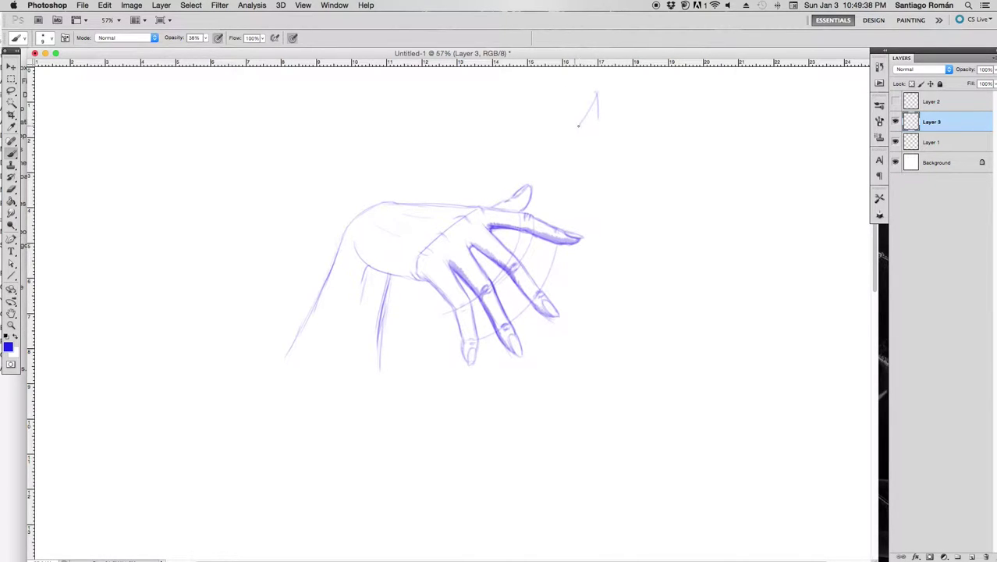
mouse_move(555, 125)
left_mouse_down()
mouse_move(556, 152)
mouse_move(624, 131)
mouse_move(631, 100)
mouse_move(620, 95)
mouse_move(639, 95)
left_mouse_up()
key("e")
mouse_move(601, 124)
left_mouse_down()
mouse_move(598, 99)
mouse_move(635, 102)
mouse_move(613, 129)
mouse_move(626, 155)
left_mouse_up()
key("b")
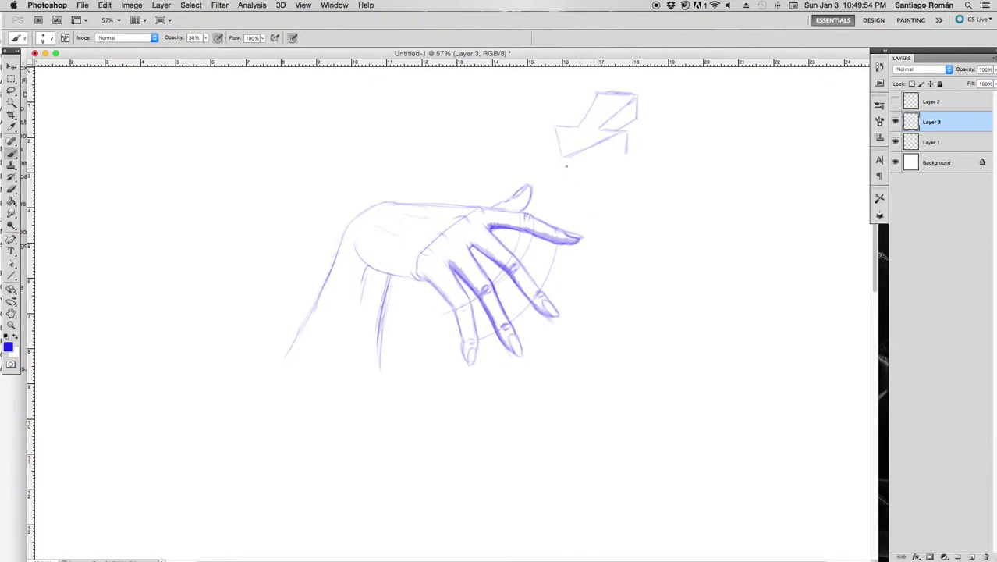
mouse_move(568, 164)
left_mouse_down()
mouse_move(611, 155)
mouse_move(565, 160)
mouse_move(554, 128)
left_mouse_up()
mouse_move(563, 164)
left_mouse_down()
mouse_move(559, 147)
mouse_move(561, 163)
mouse_move(615, 153)
mouse_move(606, 140)
left_mouse_up()
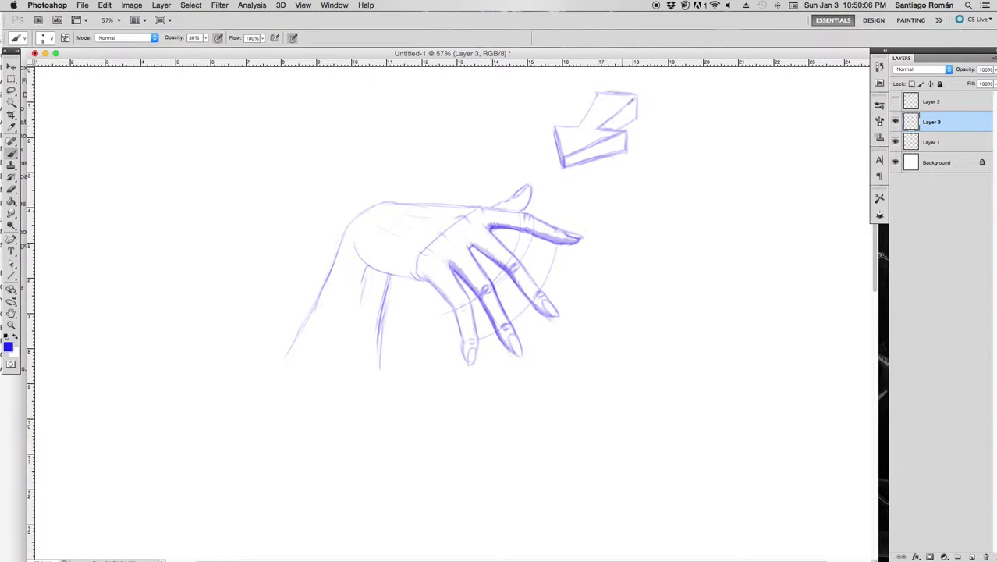
Handwrite the label LIGHT beside the arrow, then zoom back in on the hand
scroll(641, 173, "right", 5)
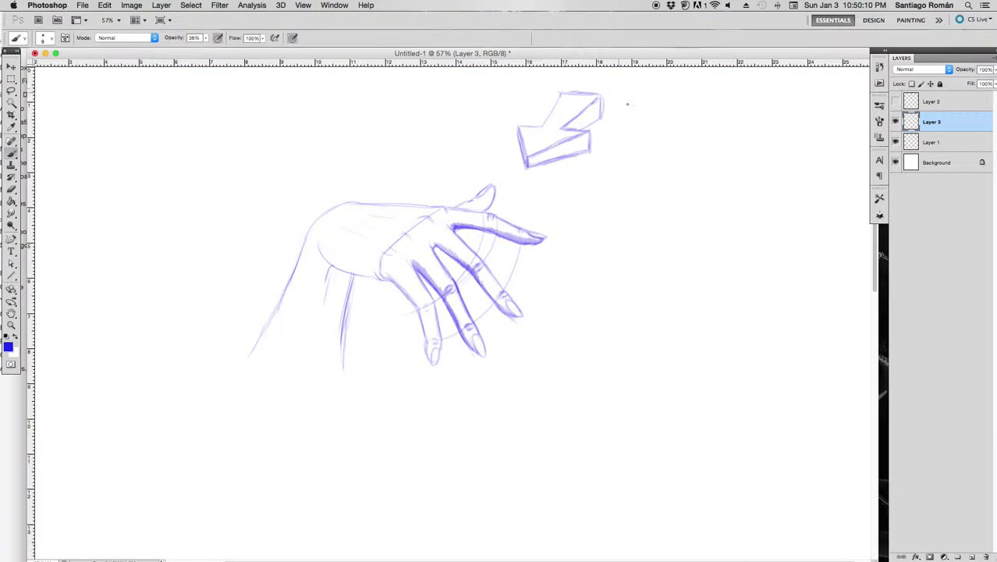
left_click_drag(619, 90, 629, 103)
mouse_move(633, 90)
left_mouse_down()
mouse_move(634, 104)
mouse_move(667, 97)
left_mouse_up()
mouse_move(665, 89)
left_mouse_down()
mouse_move(665, 107)
mouse_move(675, 104)
left_mouse_up()
key("z")
left_click_drag(444, 261, 488, 311)
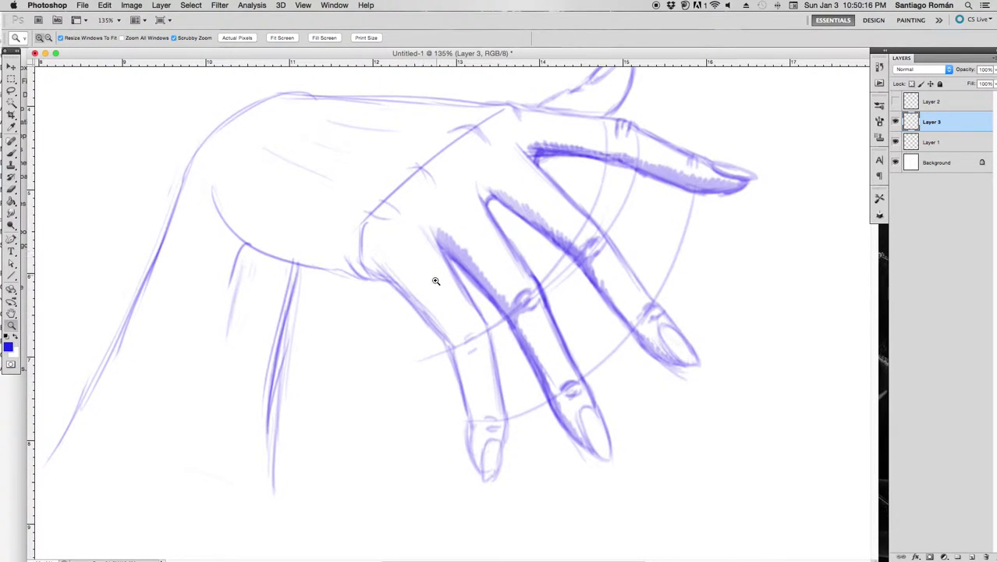
Hatch blue shading along the hand's edge and the palm's lower edge toward the finger base
key("b")
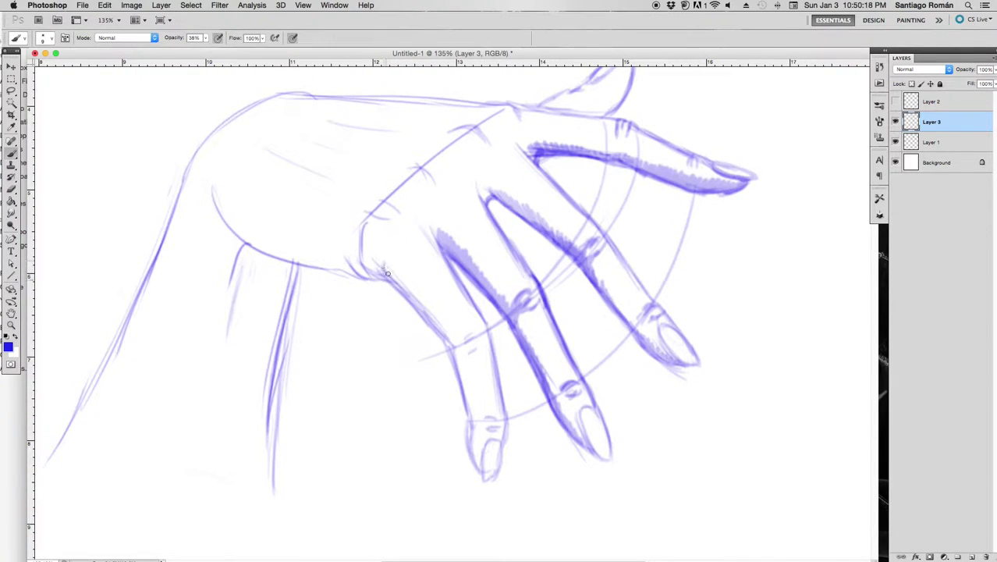
mouse_move(387, 273)
left_mouse_down()
mouse_move(393, 260)
mouse_move(456, 340)
mouse_move(469, 331)
mouse_move(459, 366)
mouse_move(484, 419)
mouse_move(473, 450)
mouse_move(486, 478)
mouse_move(484, 467)
mouse_move(485, 475)
mouse_move(496, 466)
mouse_move(494, 480)
mouse_move(488, 463)
left_mouse_up()
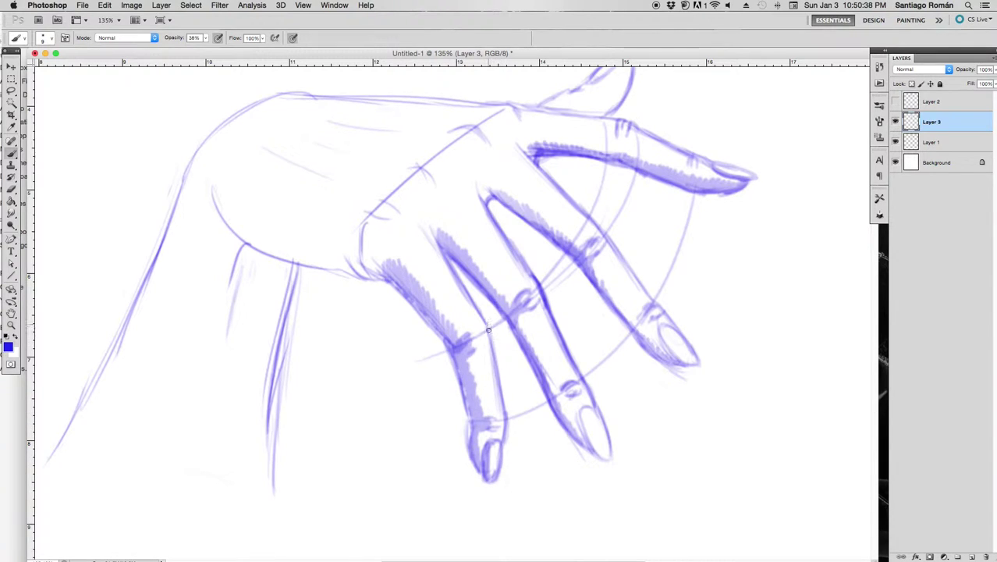
left_click_drag(468, 331, 482, 341)
mouse_move(216, 189)
left_mouse_down()
mouse_move(227, 222)
mouse_move(250, 246)
left_mouse_up()
left_click_drag(228, 204, 263, 251)
mouse_move(257, 209)
left_mouse_down()
mouse_move(283, 259)
mouse_move(306, 262)
left_mouse_up()
left_click_drag(292, 220, 328, 267)
mouse_move(321, 228)
left_mouse_down()
mouse_move(343, 270)
mouse_move(356, 271)
mouse_move(361, 258)
mouse_move(370, 278)
left_mouse_up()
mouse_move(365, 241)
left_mouse_down()
mouse_move(382, 278)
mouse_move(276, 252)
mouse_move(266, 234)
mouse_move(309, 246)
left_mouse_up()
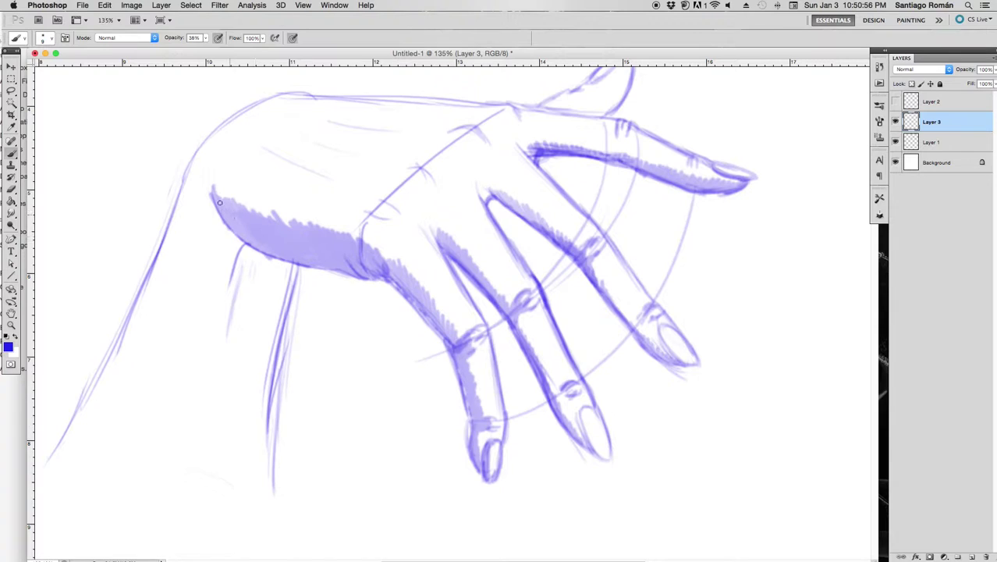
Shade the palm's upper-left edge, then with a new brush preset add light strokes over the knuckles
mouse_move(212, 191)
left_mouse_down()
mouse_move(221, 179)
mouse_move(241, 206)
mouse_move(268, 200)
mouse_move(276, 221)
mouse_move(308, 204)
mouse_move(392, 270)
left_mouse_up()
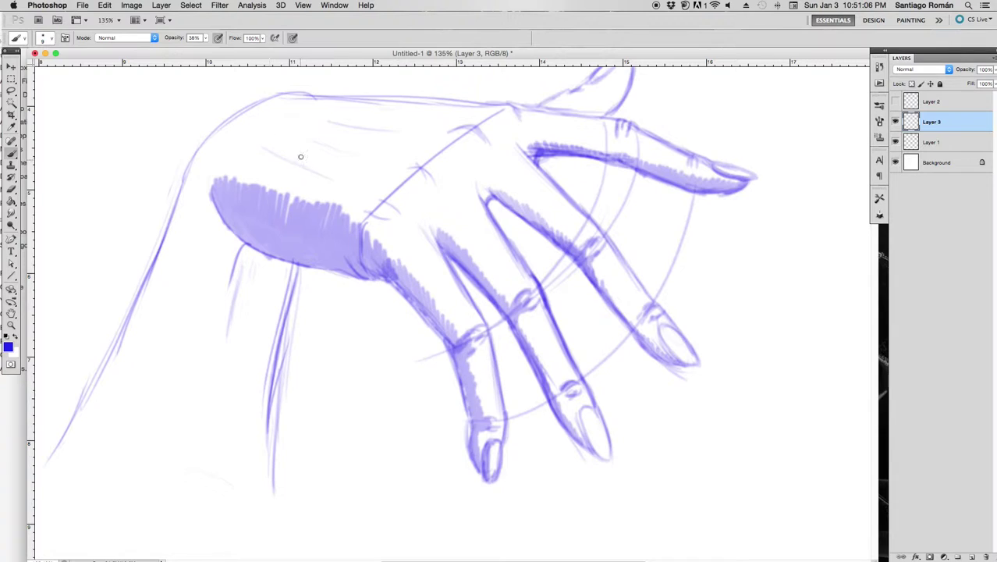
left_click_drag(265, 148, 330, 180)
right_click(331, 180)
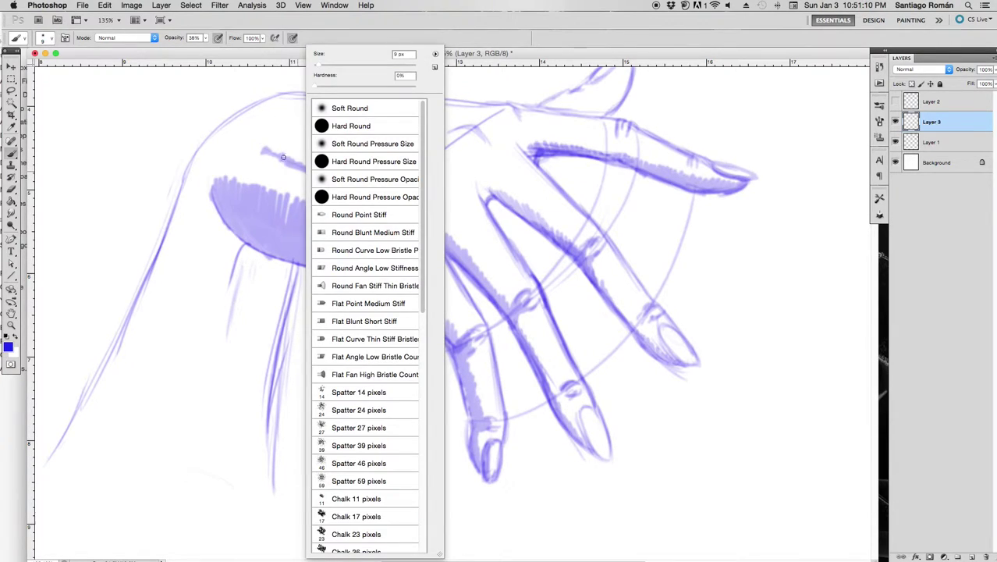
left_click(321, 155)
left_click_drag(305, 145, 416, 165)
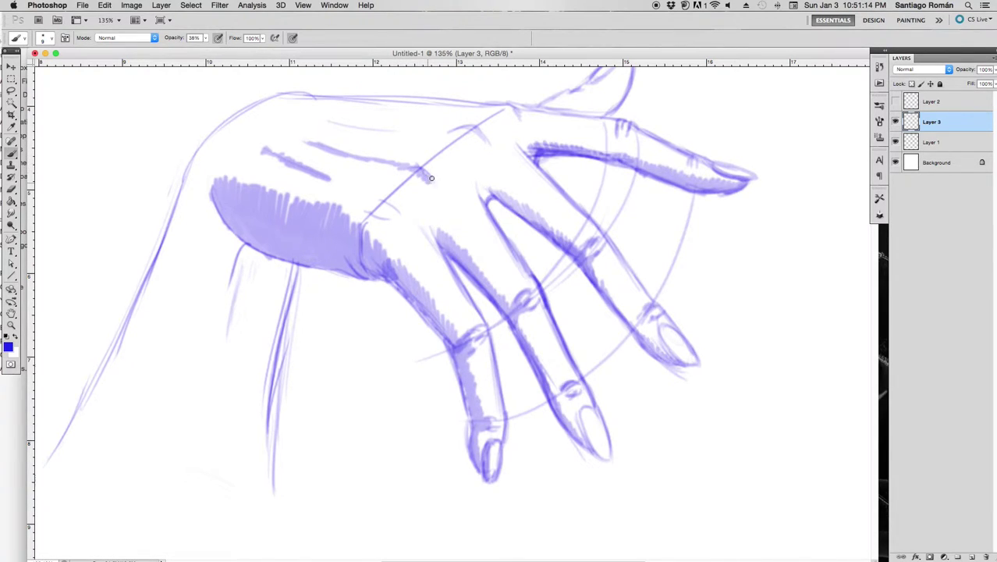
left_click_drag(430, 178, 423, 171)
mouse_move(363, 197)
left_mouse_down()
mouse_move(399, 219)
mouse_move(385, 199)
left_mouse_up()
left_click_drag(471, 128, 485, 140)
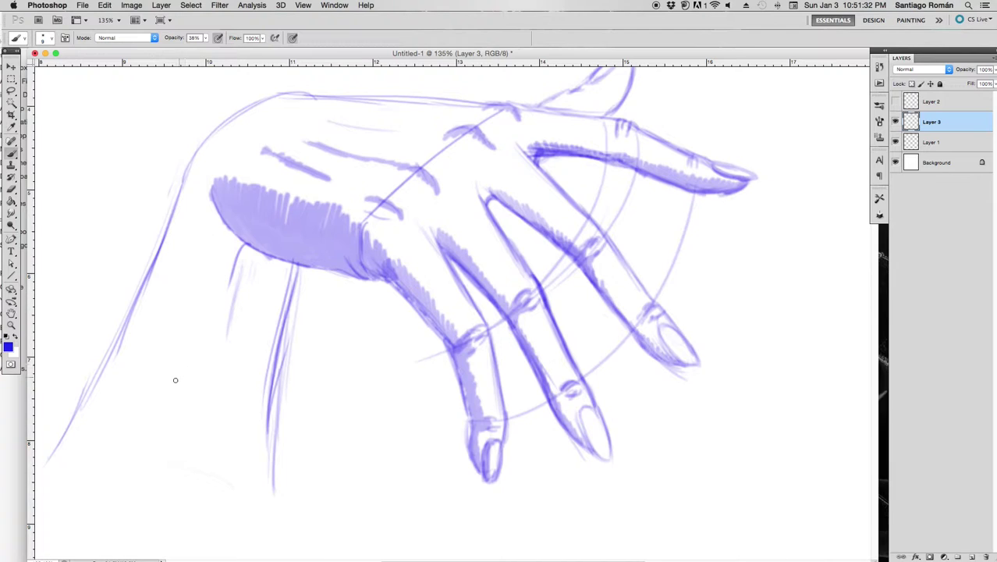
scroll(175, 380, "left", 3)
Hatch the left wrist edge and add thin darker strokes below the palm shading
scroll(222, 382, "left", 3)
scroll(223, 382, "down", 1)
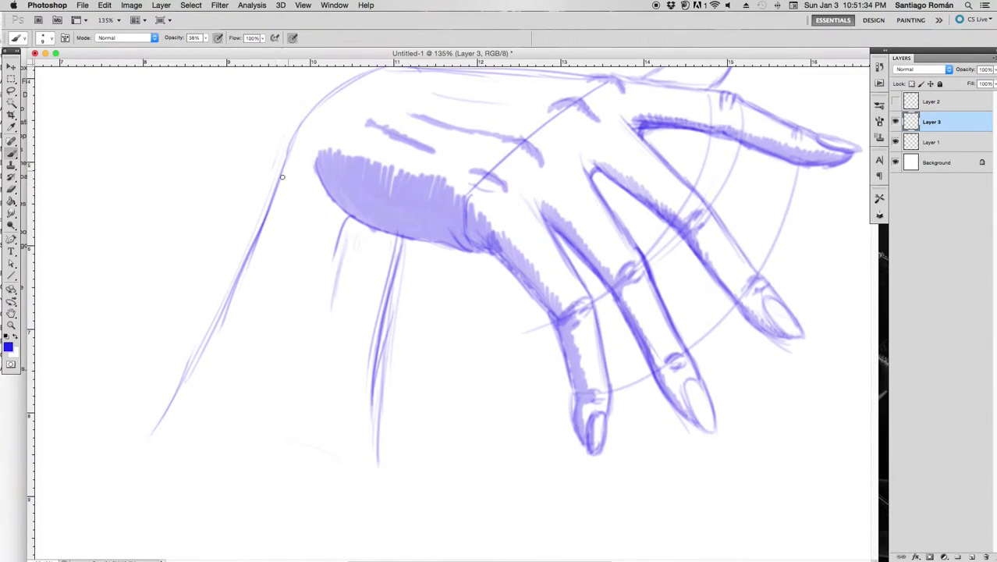
mouse_move(290, 170)
left_mouse_down()
mouse_move(256, 245)
mouse_move(258, 275)
mouse_move(298, 266)
mouse_move(295, 283)
mouse_move(168, 406)
mouse_move(270, 346)
mouse_move(164, 443)
mouse_move(276, 374)
mouse_move(314, 395)
mouse_move(339, 435)
mouse_move(310, 447)
mouse_move(203, 444)
mouse_move(168, 418)
mouse_move(156, 430)
mouse_move(195, 421)
mouse_move(202, 443)
mouse_move(280, 464)
mouse_move(337, 415)
mouse_move(273, 449)
mouse_move(287, 397)
mouse_move(234, 422)
mouse_move(250, 382)
mouse_move(199, 417)
mouse_move(217, 365)
mouse_move(277, 308)
mouse_move(226, 343)
mouse_move(289, 269)
mouse_move(252, 260)
mouse_move(273, 204)
mouse_move(201, 373)
mouse_move(159, 425)
mouse_move(236, 348)
mouse_move(231, 429)
mouse_move(176, 429)
mouse_move(206, 437)
mouse_move(218, 457)
mouse_move(261, 459)
mouse_move(243, 406)
mouse_move(248, 423)
mouse_move(250, 273)
left_mouse_up()
mouse_move(237, 296)
left_mouse_down()
mouse_move(284, 228)
mouse_move(239, 393)
mouse_move(289, 409)
mouse_move(300, 435)
mouse_move(292, 461)
mouse_move(359, 458)
mouse_move(342, 452)
mouse_move(275, 359)
mouse_move(300, 227)
mouse_move(288, 181)
mouse_move(295, 136)
left_mouse_up()
left_click_drag(282, 179, 296, 152)
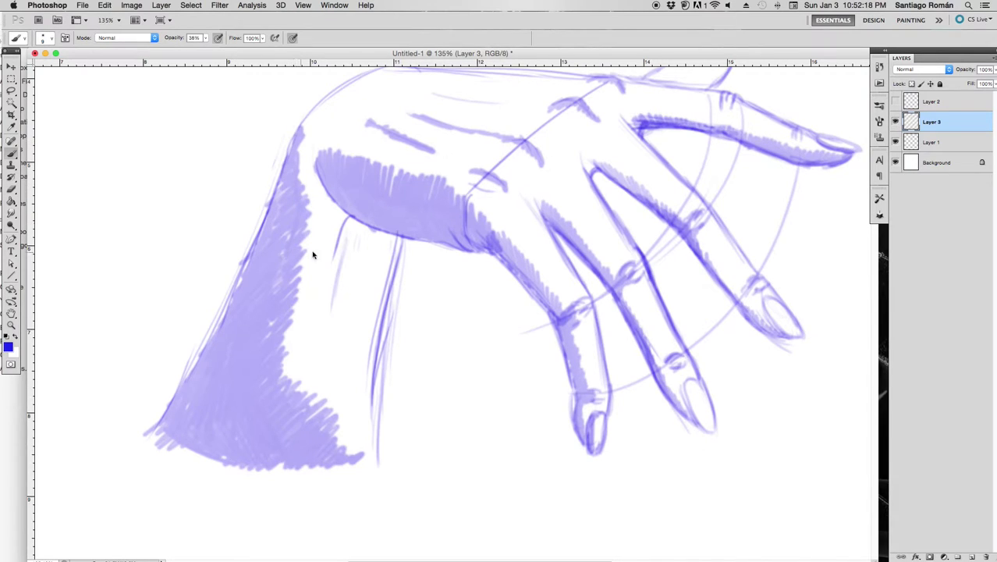
left_click_drag(348, 226, 336, 290)
left_click_drag(343, 245, 331, 315)
left_click_drag(347, 220, 323, 337)
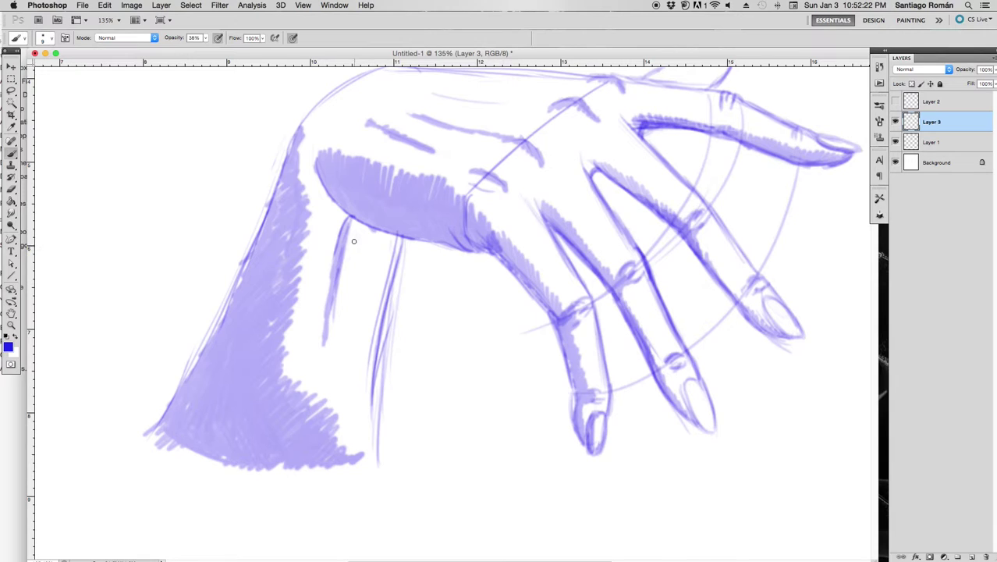
left_click_drag(356, 221, 346, 262)
left_click_drag(452, 357, 412, 356)
Draw a darker line down the wrist's right edge, undoing one stray stroke
left_click_drag(485, 387, 451, 395)
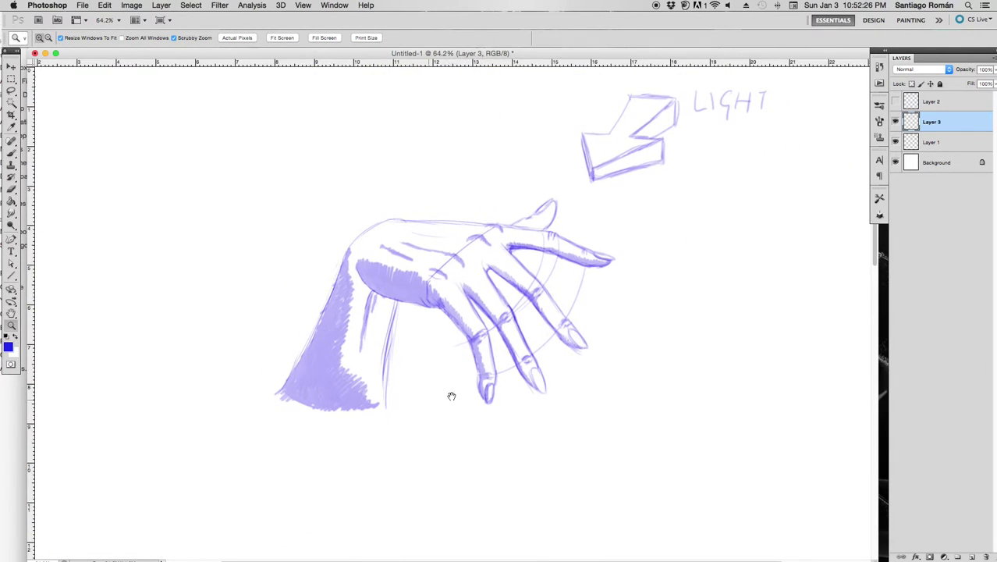
key("b")
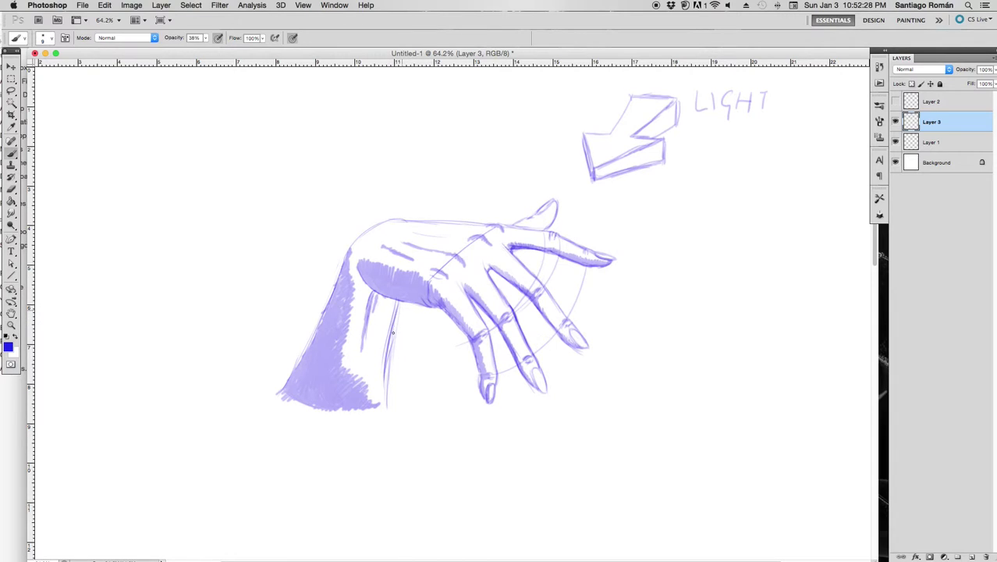
left_click_drag(399, 304, 384, 402)
left_click_drag(388, 358, 380, 405)
left_click_drag(388, 325, 360, 281)
key("ctrl+z")
Lower brush opacity to 9% and hatch faint tone over the wrist's left side
left_click(206, 39)
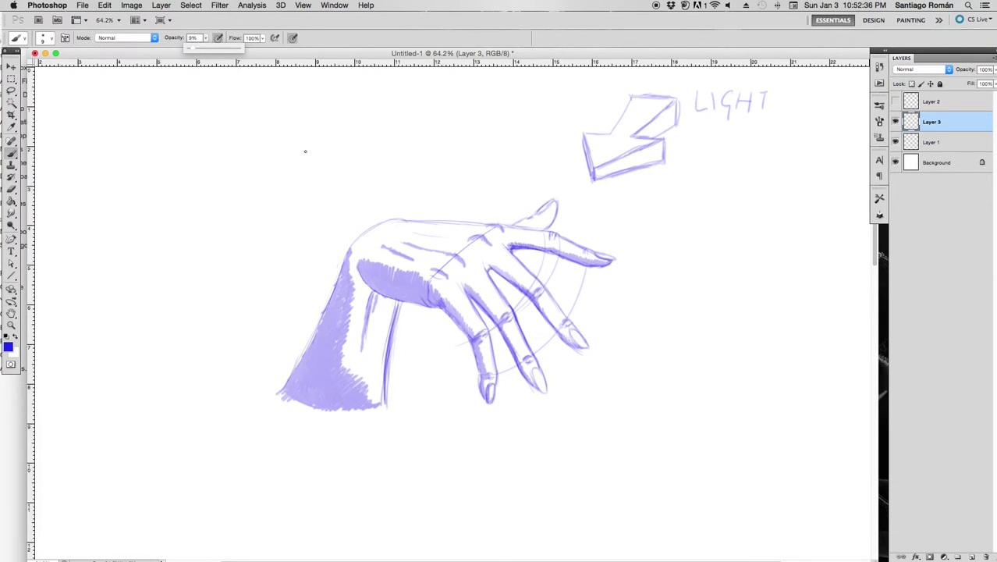
left_click(357, 245)
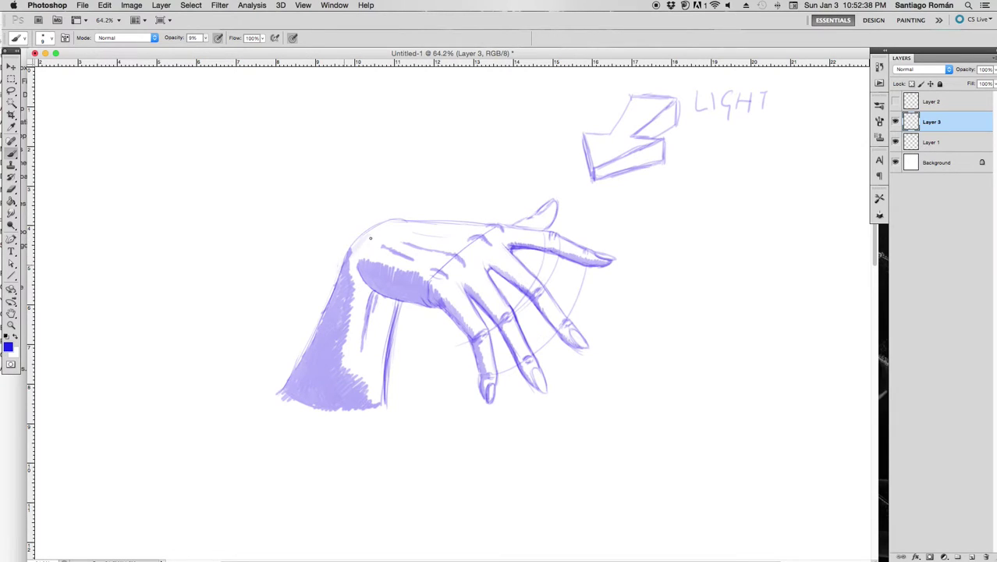
left_click_drag(338, 279, 362, 268)
left_click_drag(333, 315, 363, 289)
left_click_drag(326, 355, 376, 306)
mouse_move(358, 369)
left_mouse_down()
mouse_move(387, 303)
mouse_move(377, 396)
left_mouse_up()
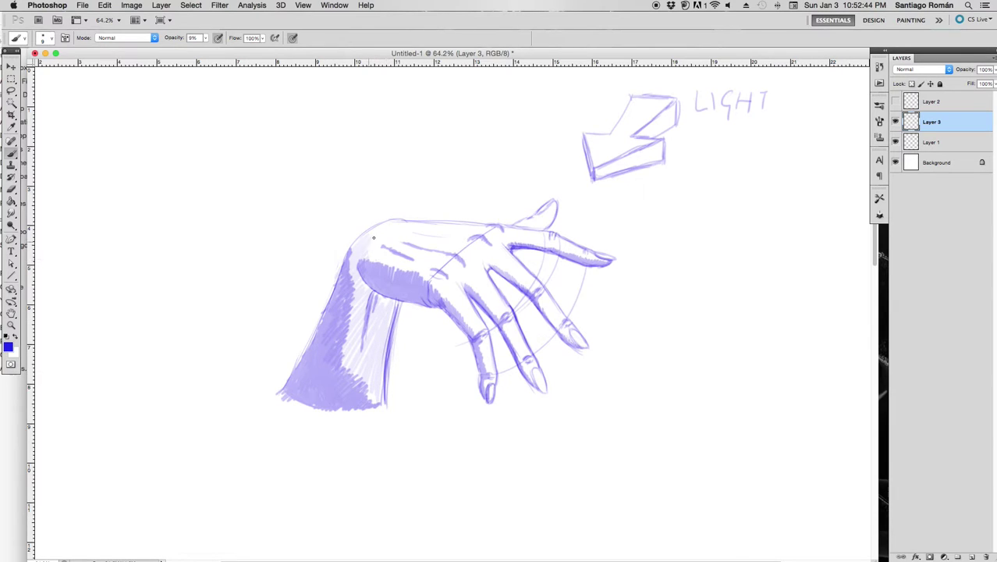
Hatch faint tone across the knuckles, back of the hand and index and middle fingers
left_click_drag(379, 245, 431, 227)
mouse_move(390, 265)
left_mouse_down()
mouse_move(445, 229)
mouse_move(468, 230)
mouse_move(421, 276)
left_mouse_up()
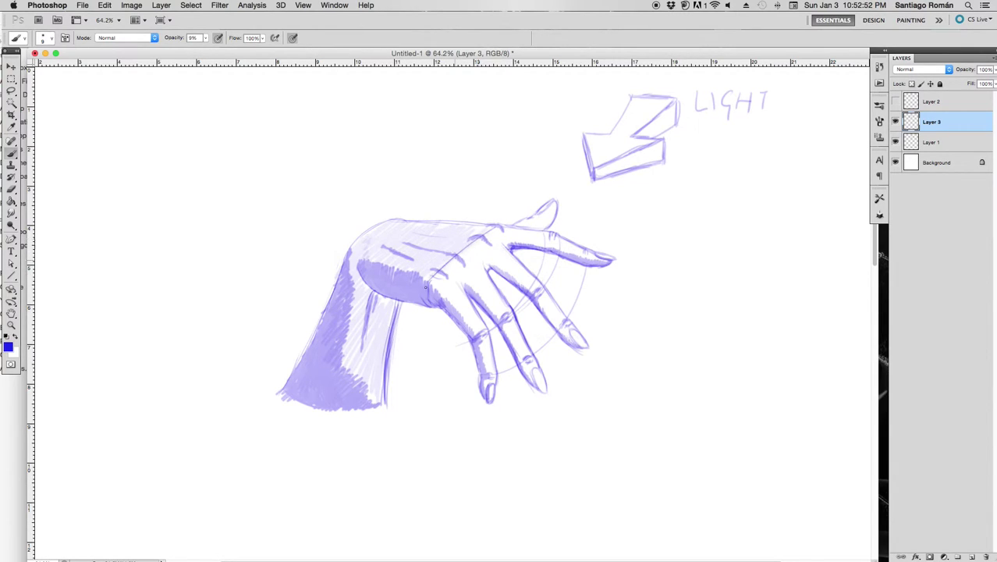
left_click_drag(426, 287, 496, 235)
mouse_move(470, 269)
left_mouse_down()
mouse_move(443, 295)
mouse_move(486, 365)
mouse_move(482, 352)
left_mouse_up()
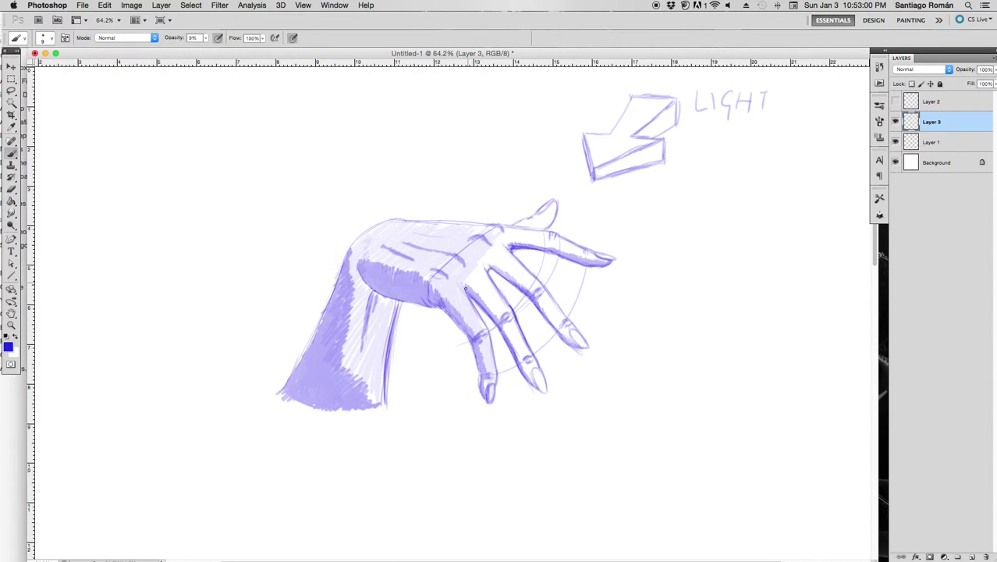
left_click_drag(473, 270, 492, 318)
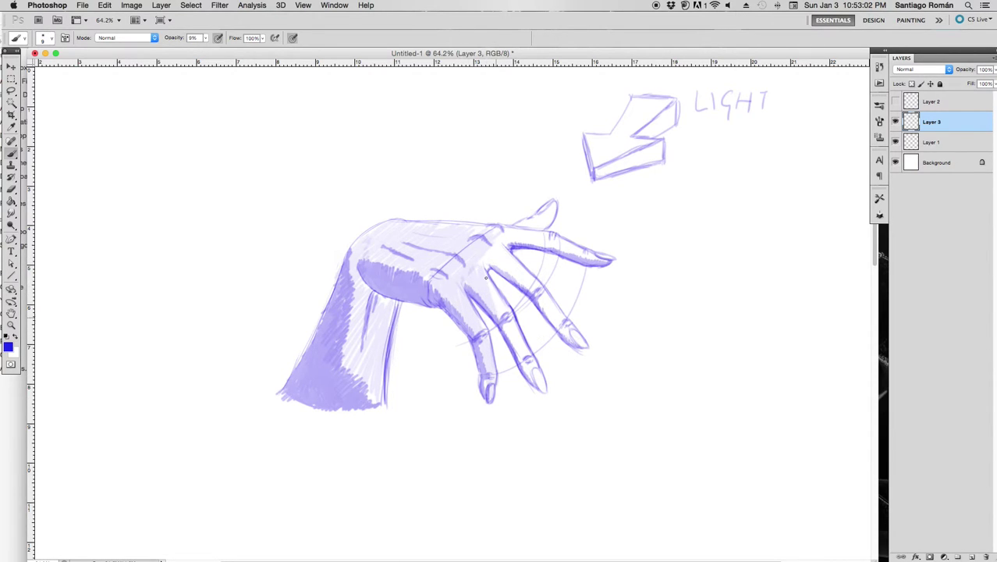
left_click_drag(486, 277, 511, 338)
mouse_move(534, 388)
left_mouse_down()
mouse_move(517, 333)
mouse_move(534, 369)
left_mouse_up()
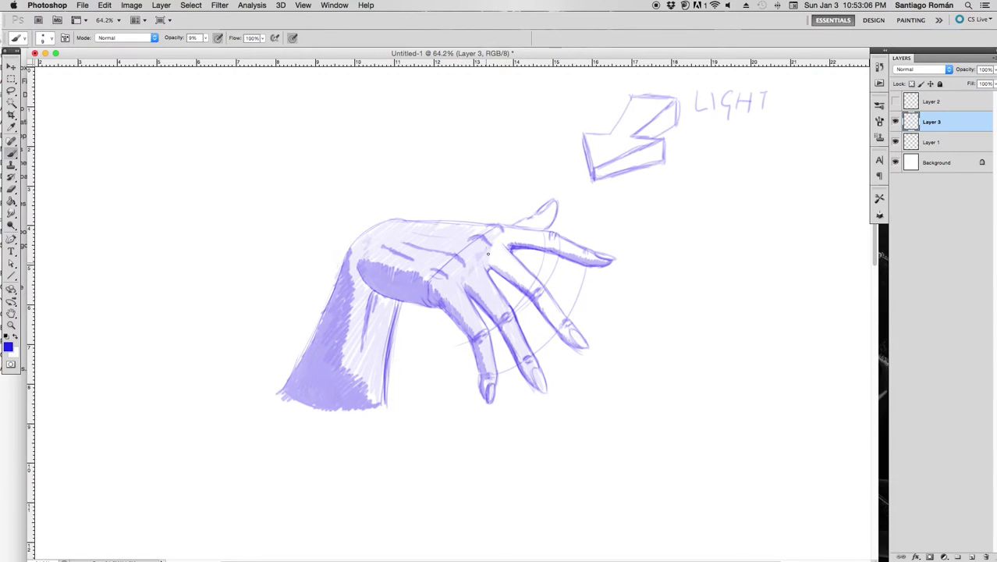
mouse_move(488, 254)
left_mouse_down()
mouse_move(560, 325)
mouse_move(531, 279)
left_mouse_up()
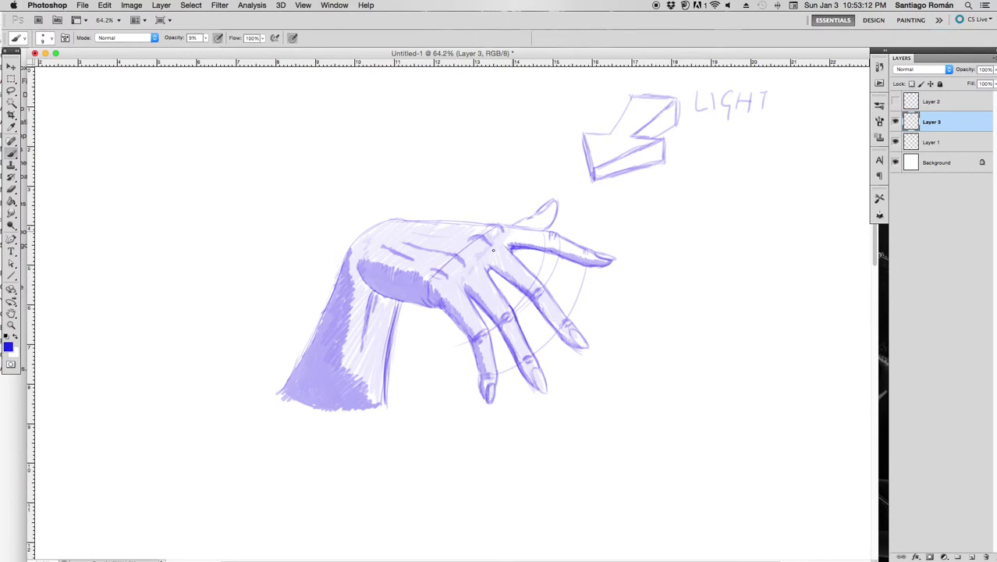
mouse_move(493, 250)
left_mouse_down()
mouse_move(565, 233)
mouse_move(578, 251)
left_mouse_up()
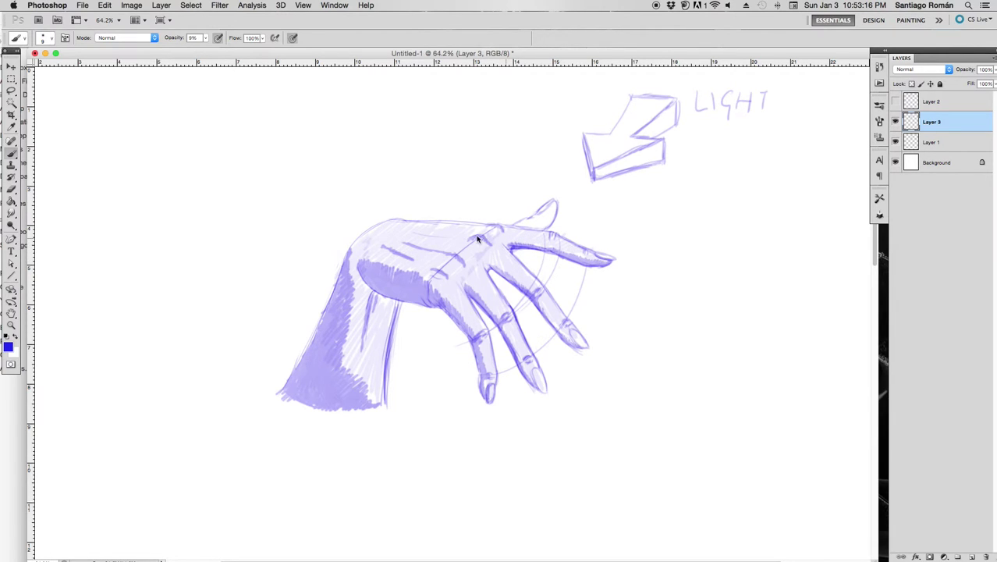
Zoom to about 185% and shade the raised fingertip's lower edge at 36% opacity
key("z")
left_click_drag(519, 216, 261, 94)
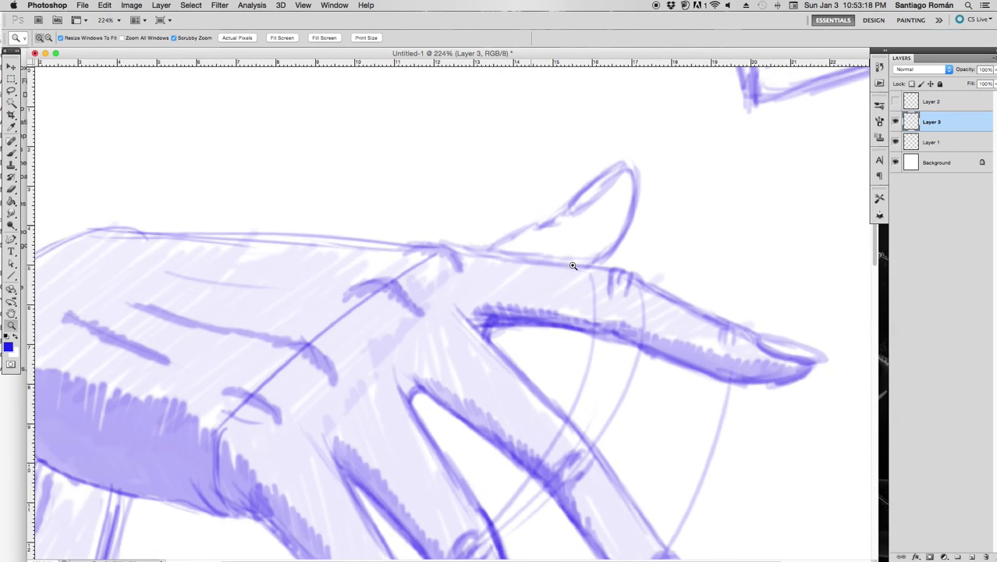
key("b")
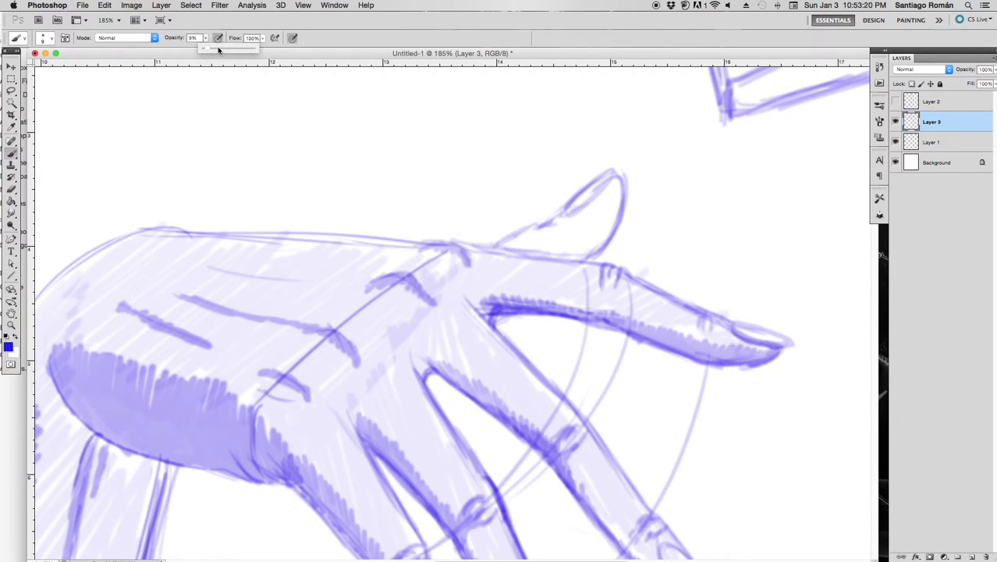
key("3")
key("6")
mouse_move(561, 259)
left_mouse_down()
mouse_move(604, 226)
mouse_move(617, 199)
mouse_move(571, 247)
mouse_move(544, 256)
left_mouse_up()
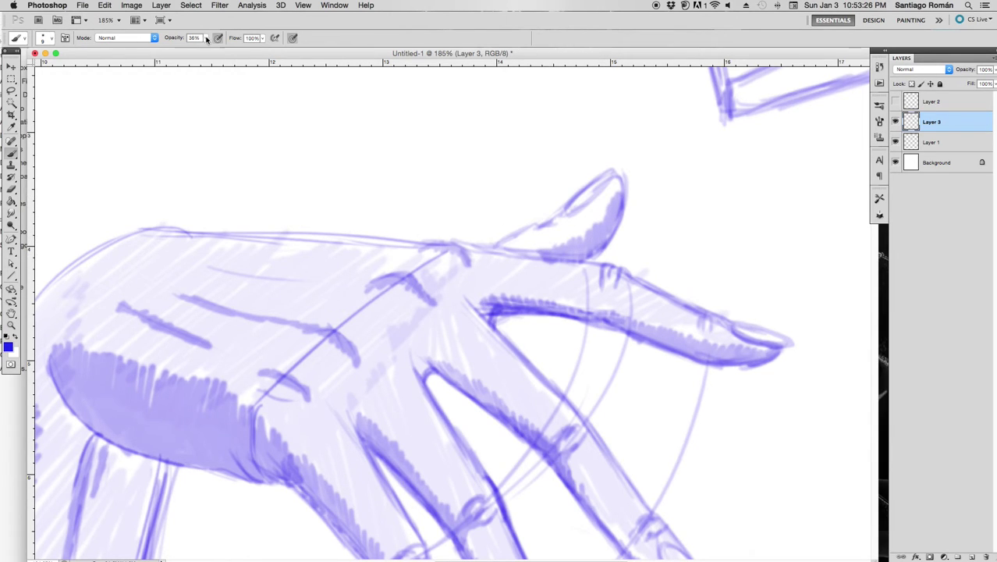
At 11% opacity, add light strokes along the fingertip's upper edge and reframe the whole drawing
left_click_drag(207, 39, 195, 55)
mouse_move(515, 246)
left_mouse_down()
mouse_move(583, 218)
mouse_move(624, 176)
left_mouse_up()
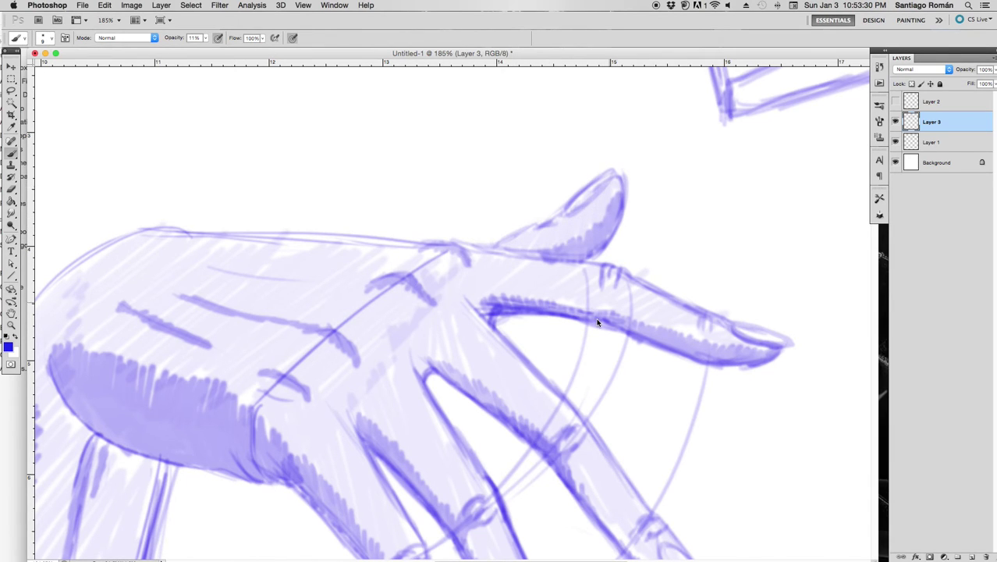
key("z")
left_click_drag(598, 322, 515, 333)
key("b")
mouse_move(596, 300)
left_mouse_down()
mouse_move(574, 329)
mouse_move(542, 342)
left_mouse_up()
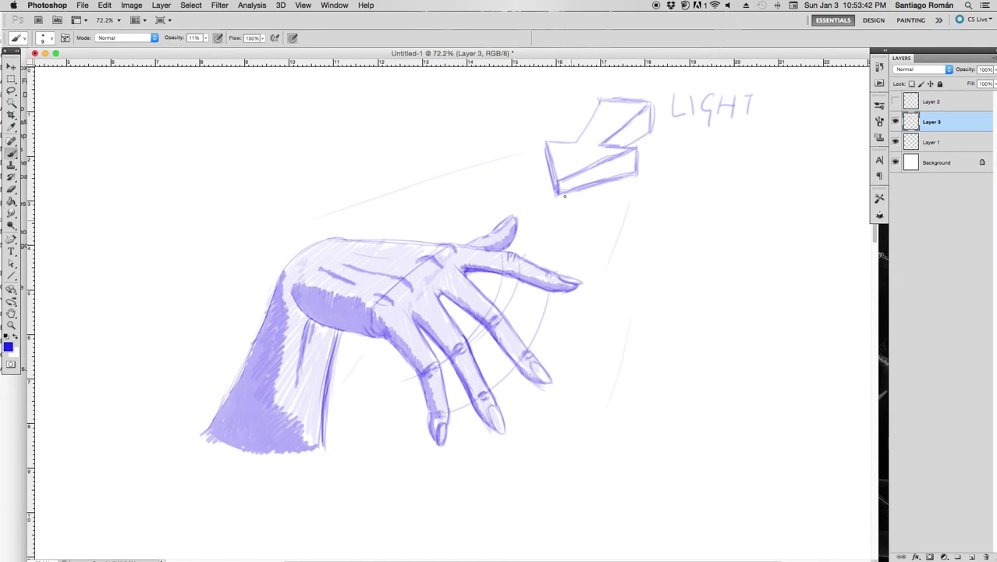
key("z")
mouse_move(720, 381)
left_mouse_down()
mouse_move(694, 385)
mouse_move(698, 369)
mouse_move(643, 383)
left_mouse_up()
key("b")
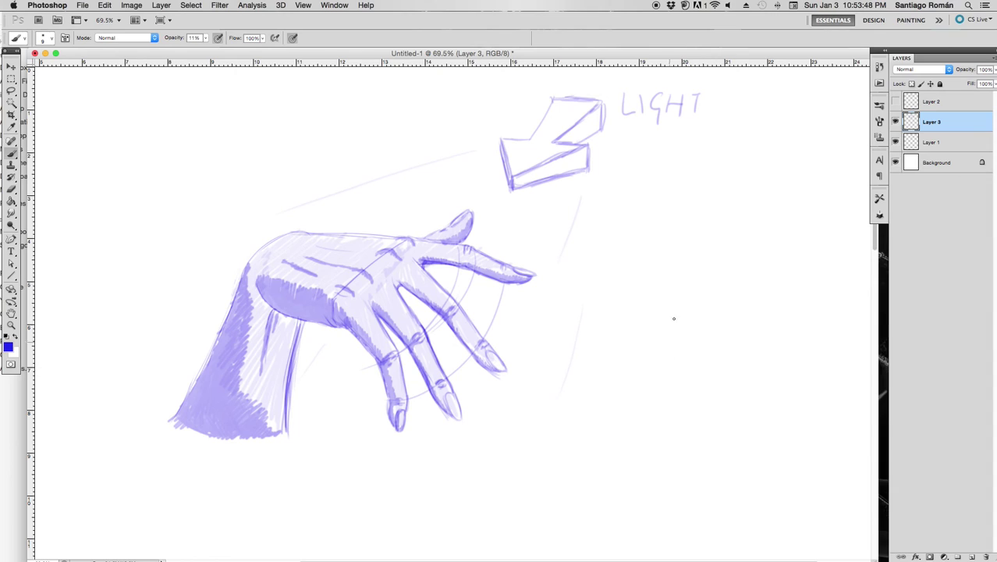
Toggle layer eye icons to compare, ending with Layer 3 hidden and Layers 1 and 2 visible
left_click(894, 122)
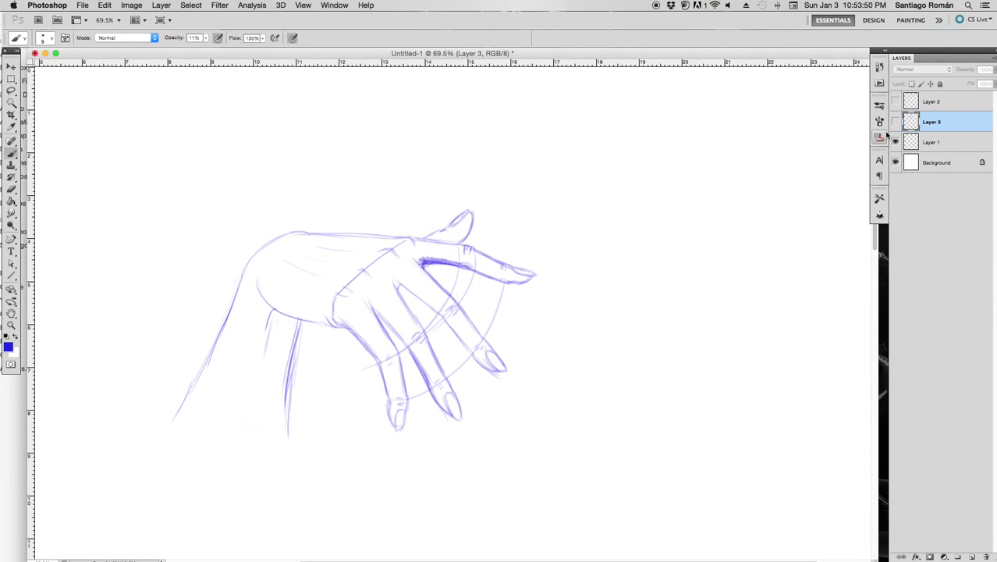
left_click(895, 142)
left_click(895, 142)
left_click(895, 121)
left_click(895, 101)
left_click(894, 122)
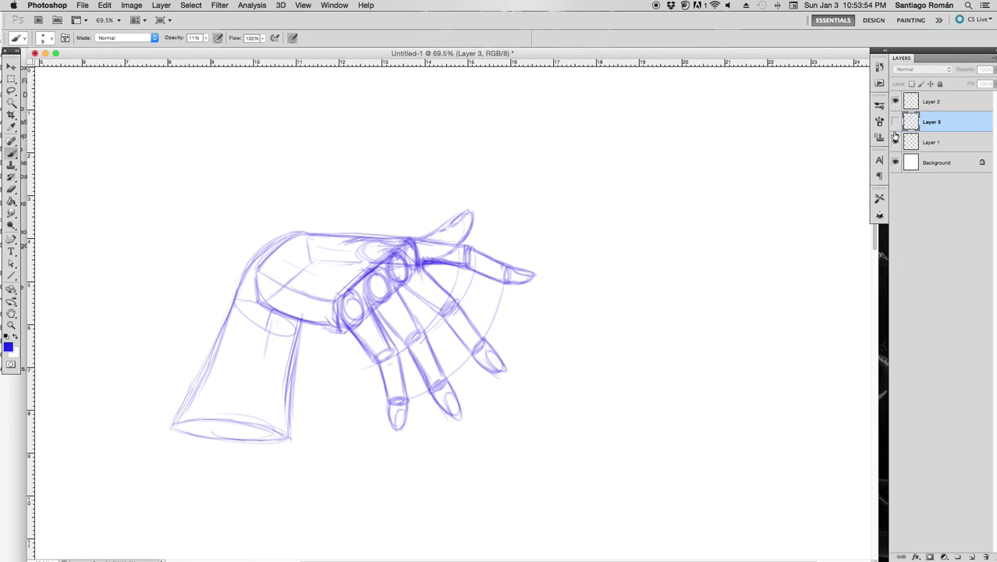
left_click(894, 142)
left_click(895, 102)
left_click(895, 102)
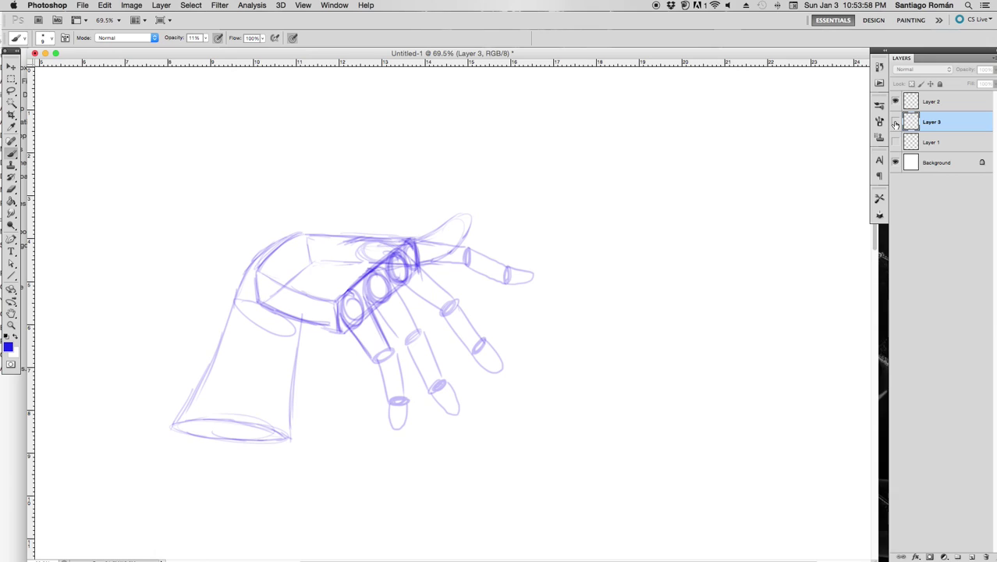
left_click(896, 122)
left_click(895, 122)
left_click(895, 142)
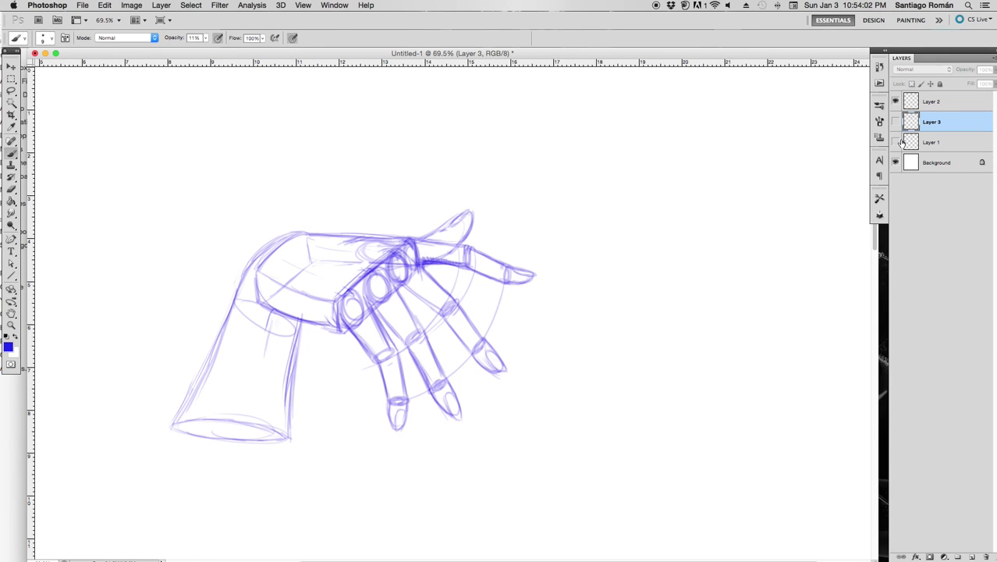
left_click(898, 142)
left_click(897, 142)
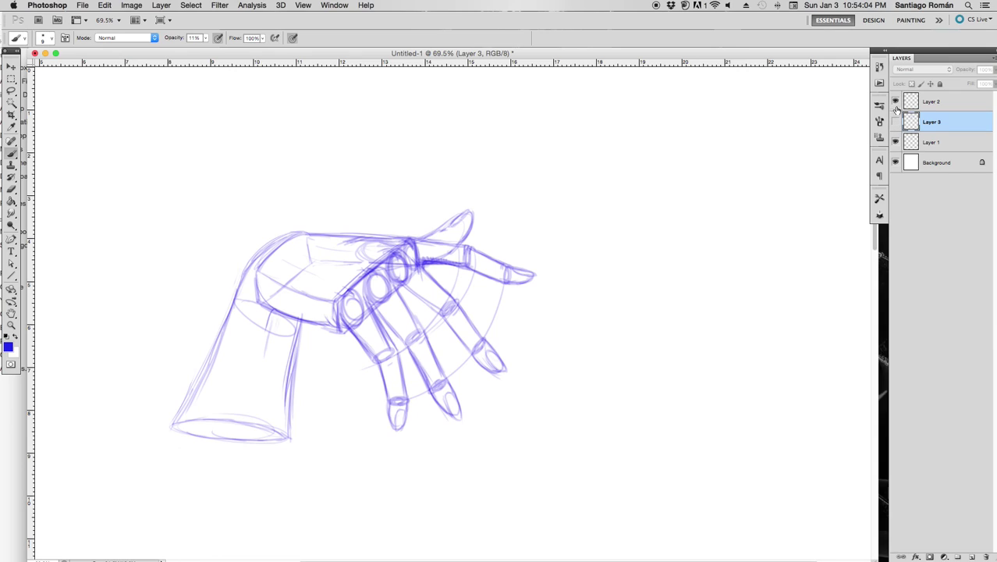